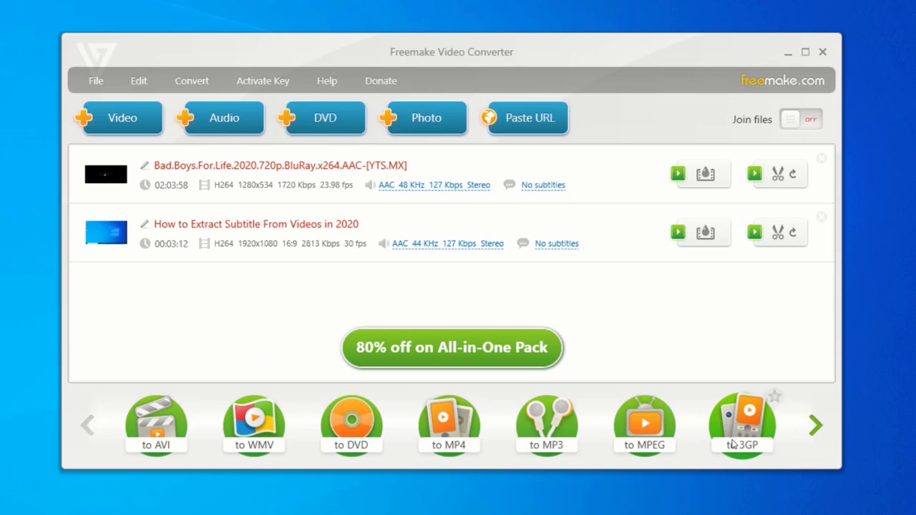
click(815, 429)
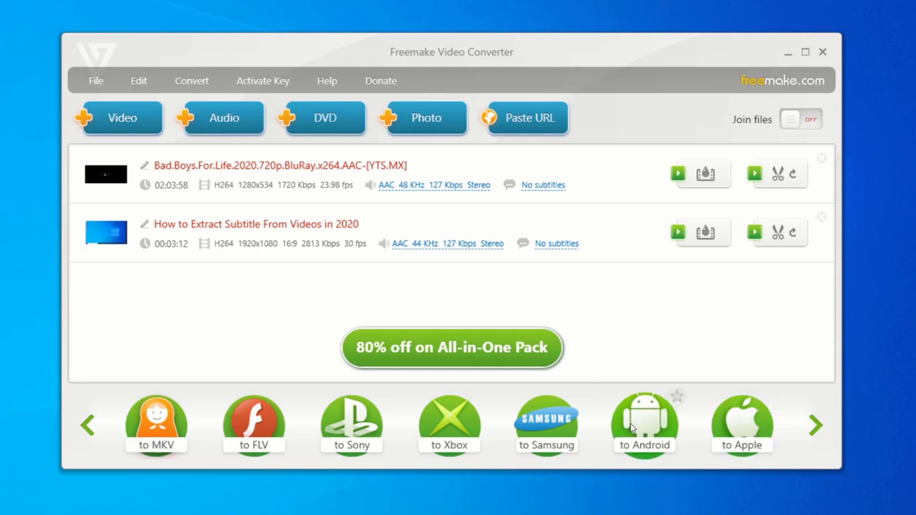
click(726, 432)
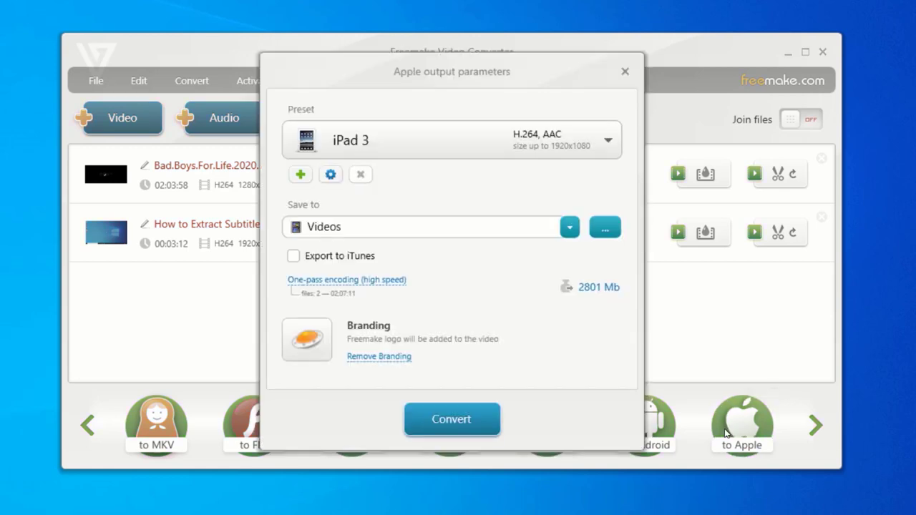
click(483, 143)
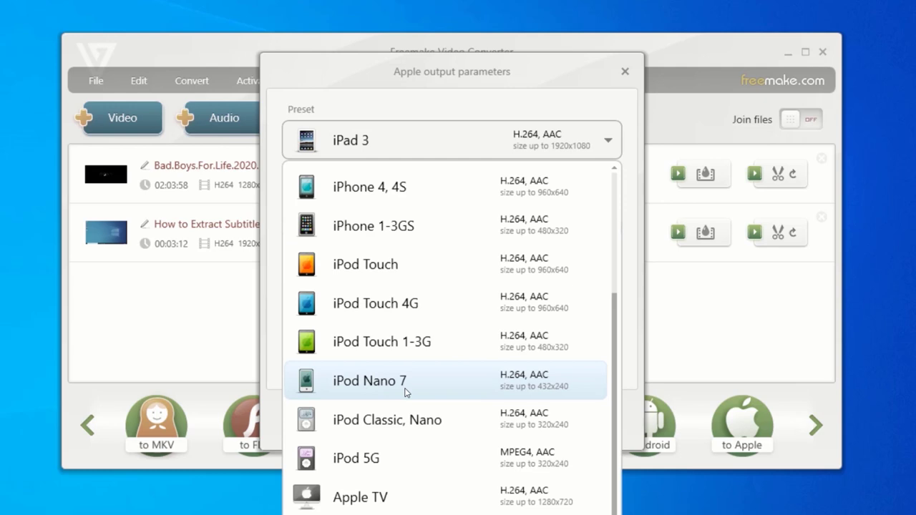
scroll(405, 398, up, 3)
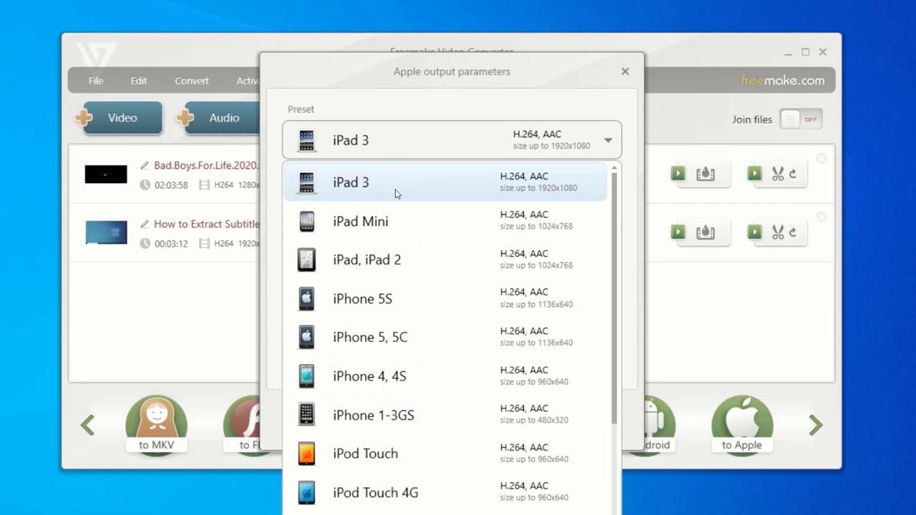
scroll(398, 300, down, 3)
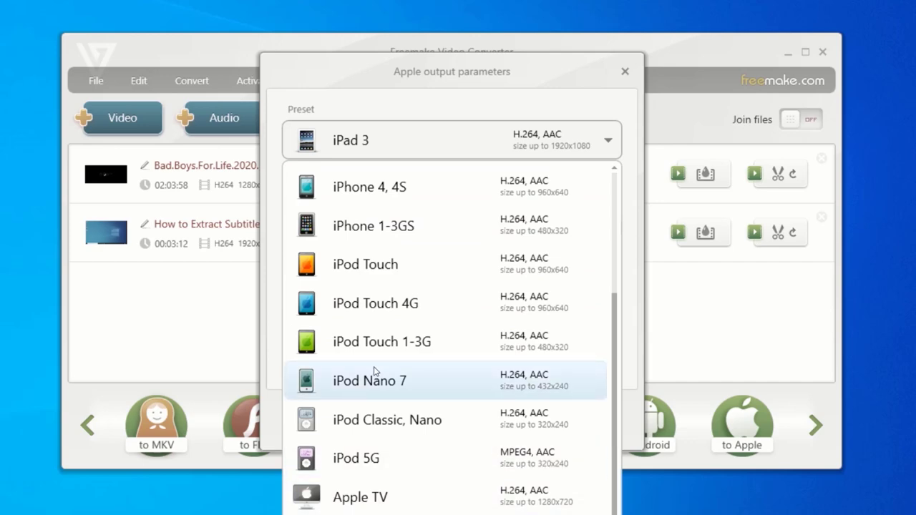
click(207, 308)
Step: Leave the Apple settings and set MP4 output to the HD 1080p preset
click(152, 417)
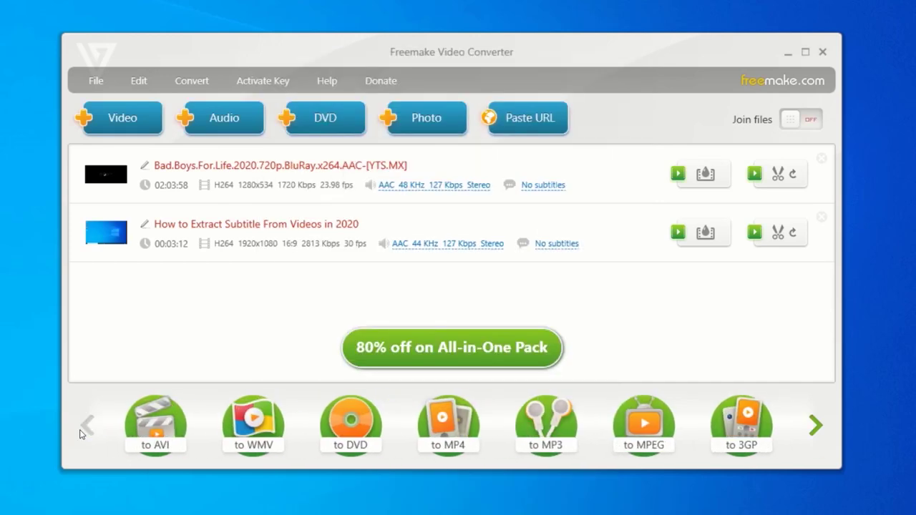
click(450, 423)
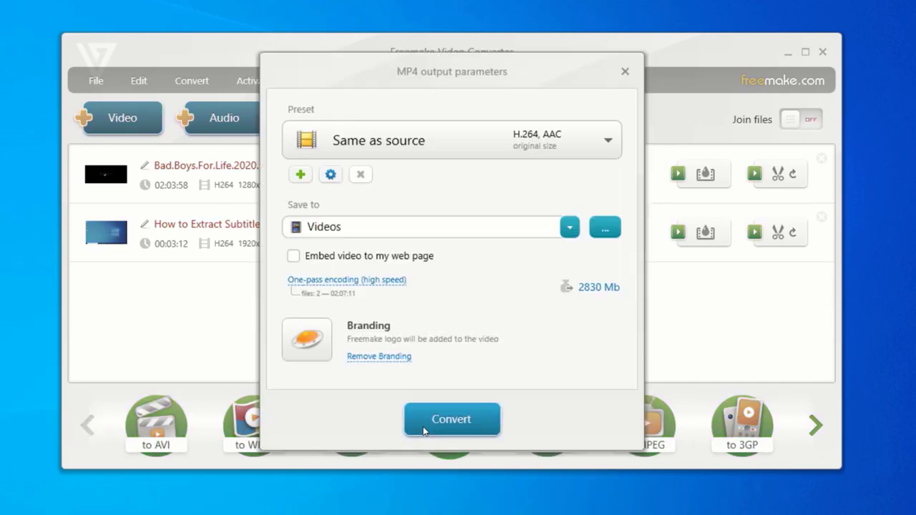
click(406, 148)
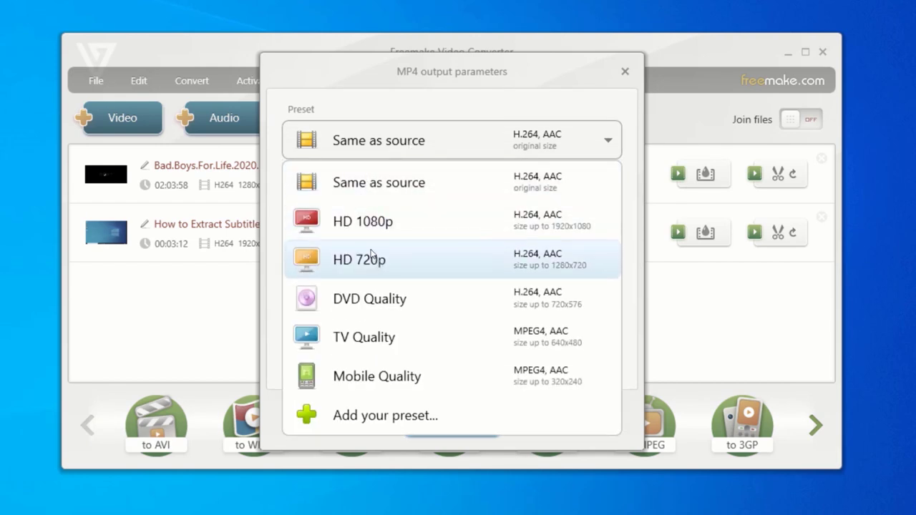
click(359, 224)
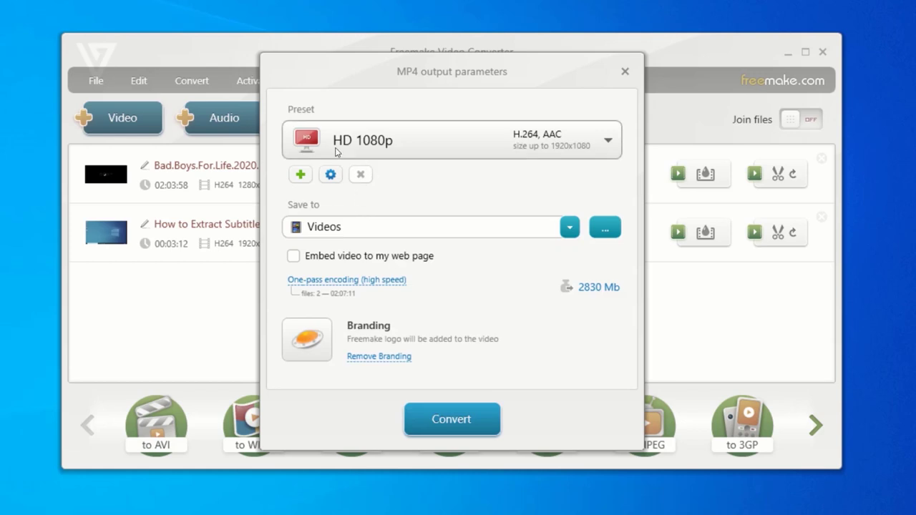
Step: Try removing Freemake branding, dismiss the Mega Pack offer, and start the conversion
click(379, 357)
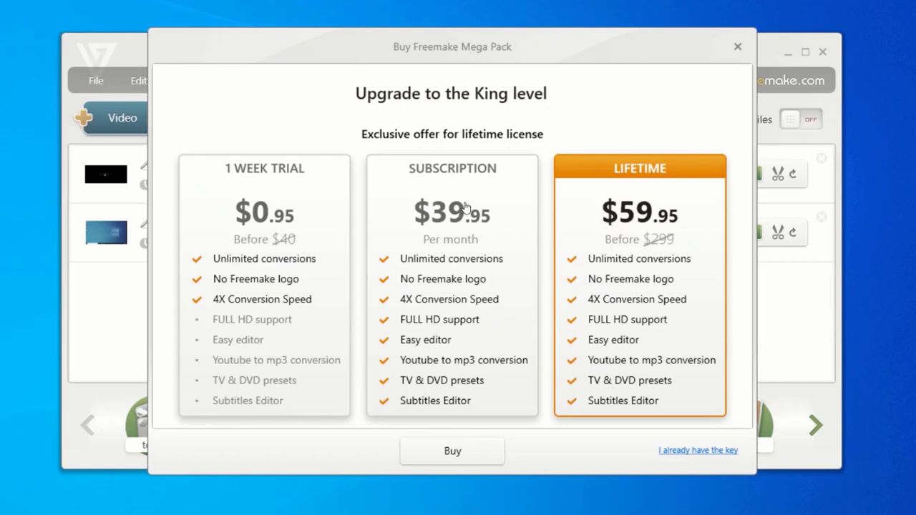
click(737, 47)
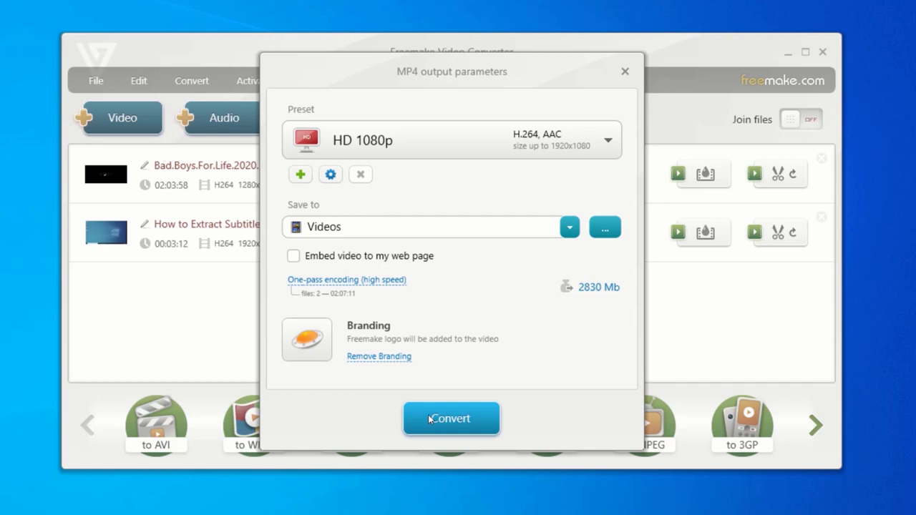
click(431, 418)
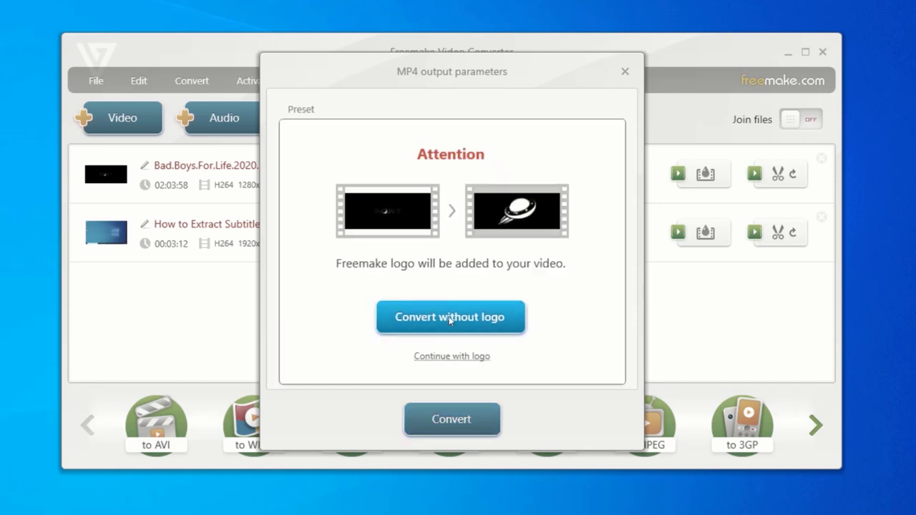
Step: Continue the MP4 conversion with the Freemake logo, then bring up Task Manager
click(444, 357)
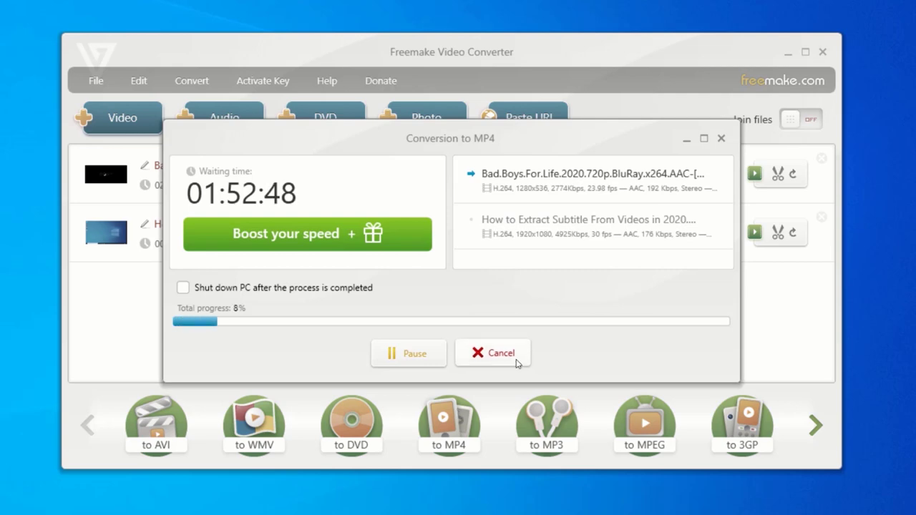
key(ctrl+shift+Escape)
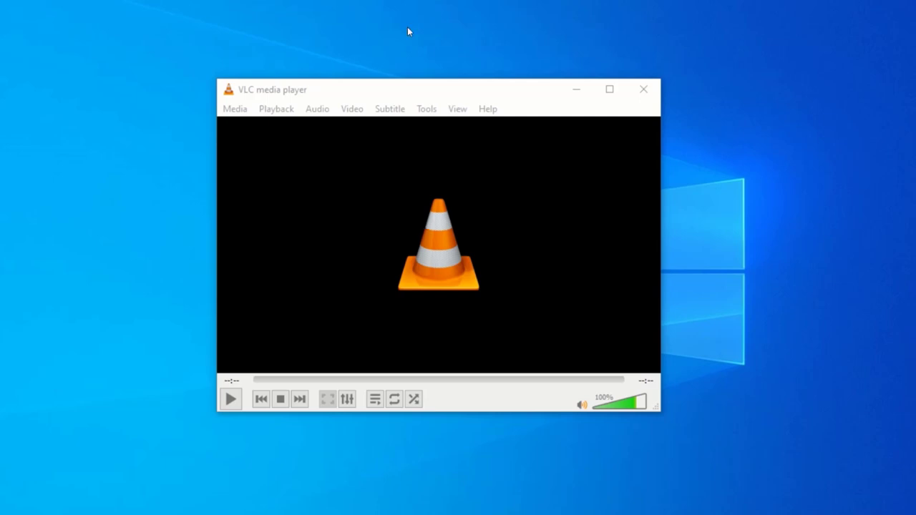
Step: Add the three Desktop videos to VLC's Convert / Save media list
click(235, 109)
click(247, 277)
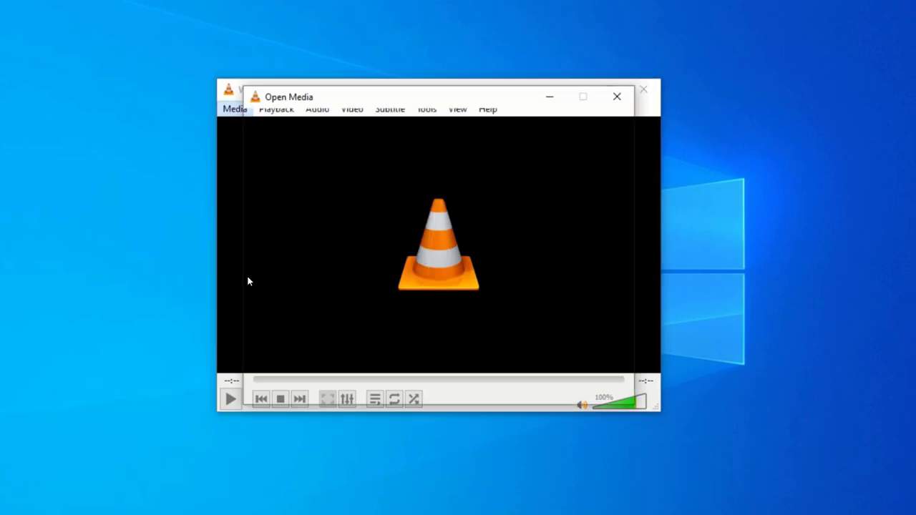
click(581, 182)
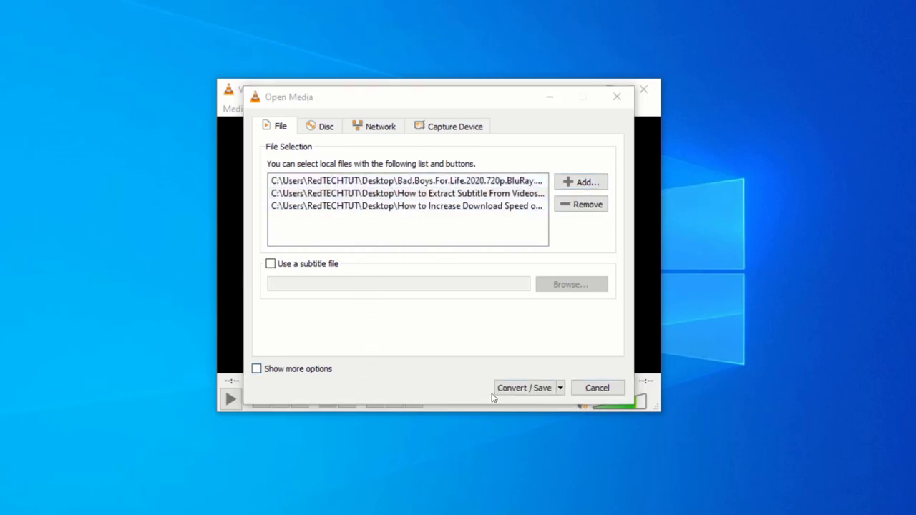
Step: Turn off Display the output and choose the Video - H.264 + MP3 (MP4) profile
click(537, 390)
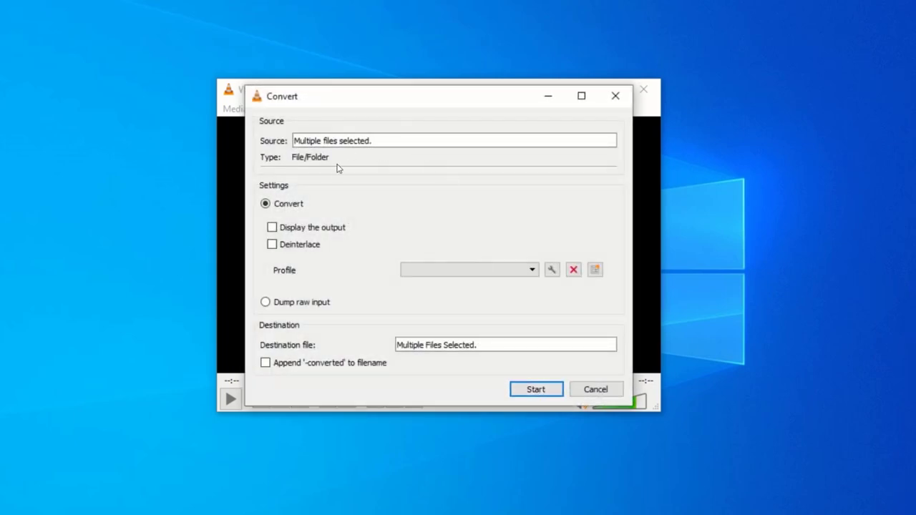
click(273, 228)
click(521, 269)
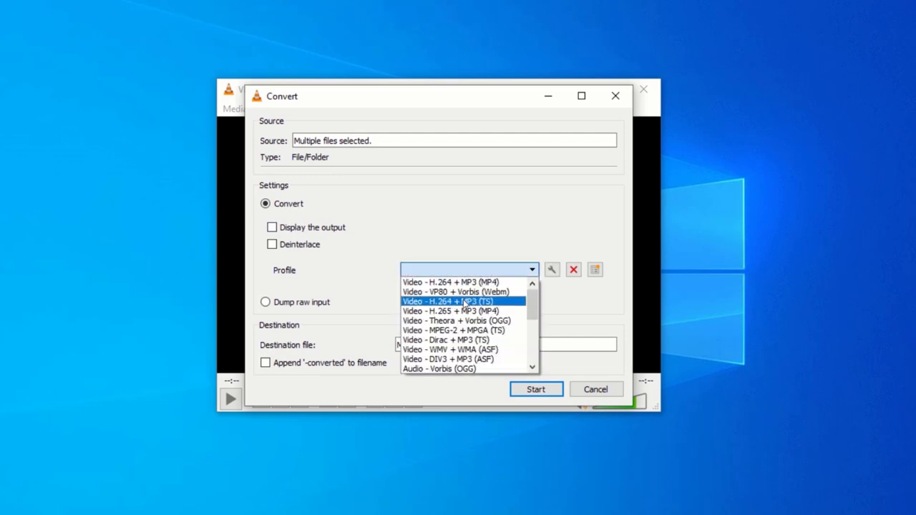
scroll(532, 309, down, 4)
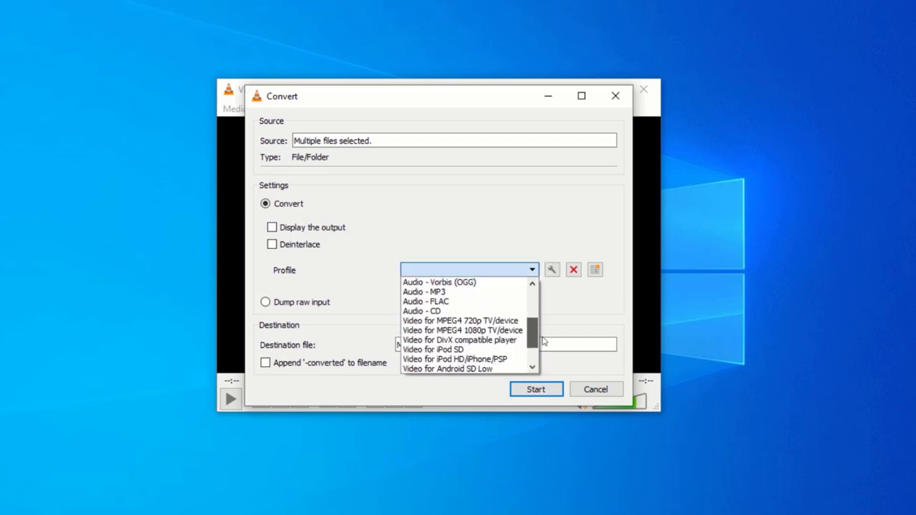
scroll(484, 318, up, 2)
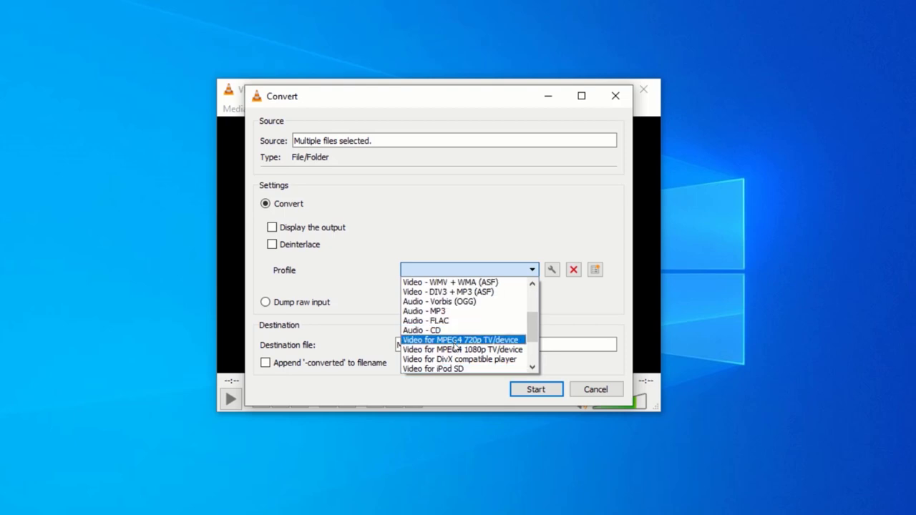
scroll(486, 314, down, 2)
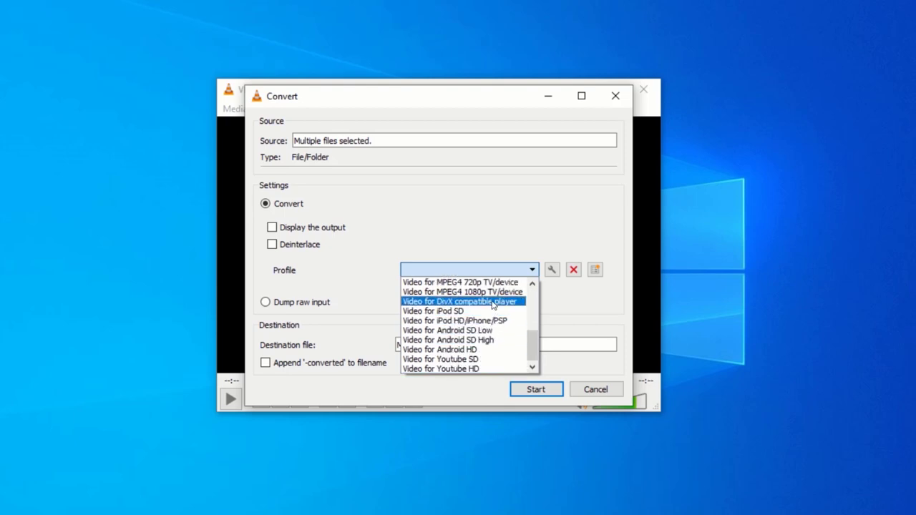
scroll(474, 329, up, 5)
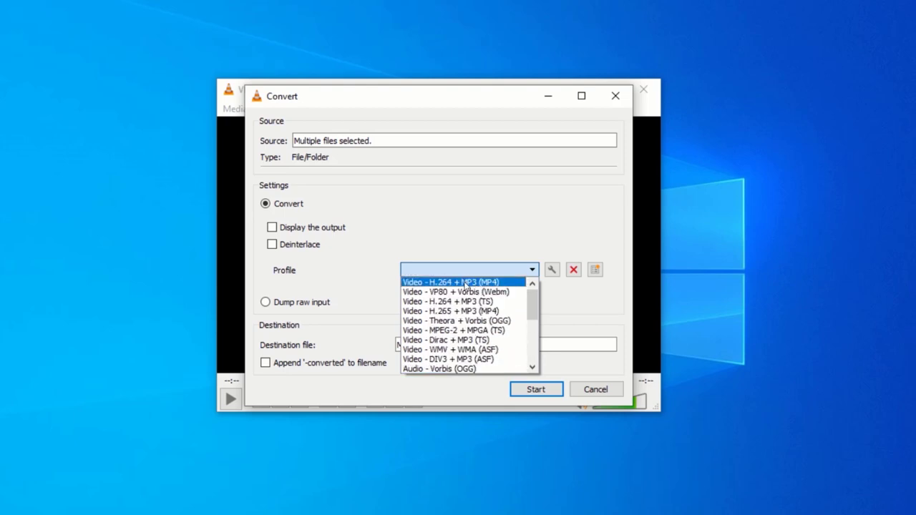
click(465, 287)
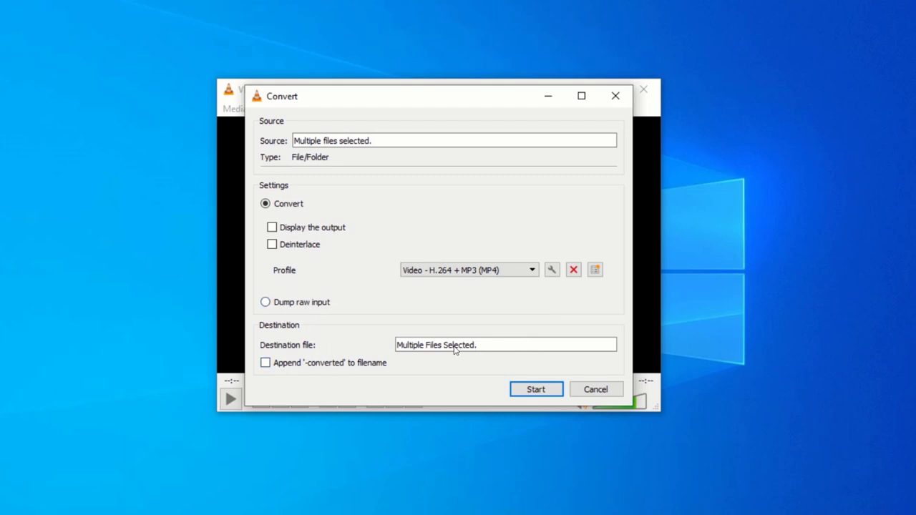
Step: Review the profile's video codec, subtitle and audio settings, leaving them unchanged
click(552, 273)
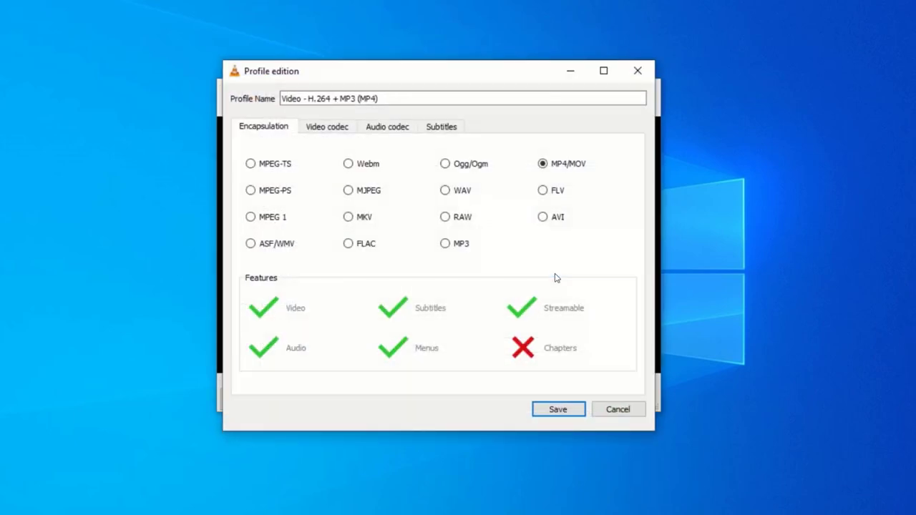
click(315, 126)
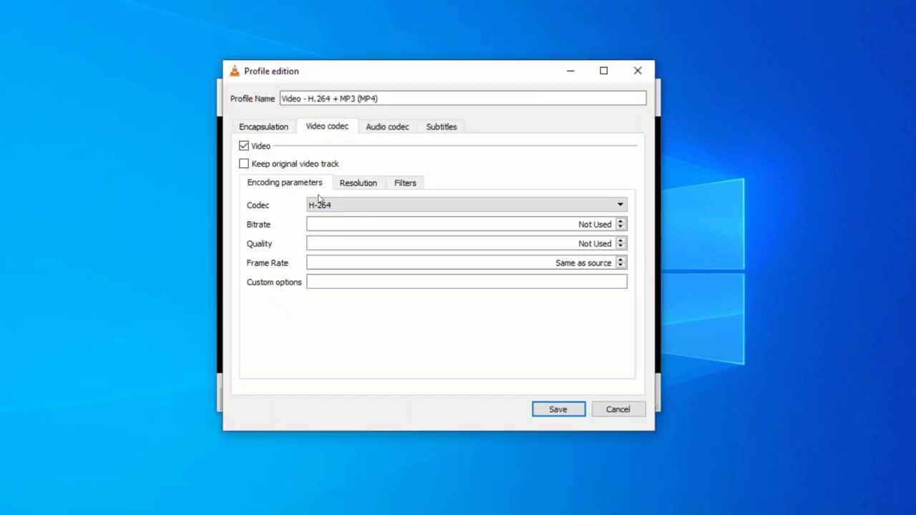
click(348, 204)
click(572, 205)
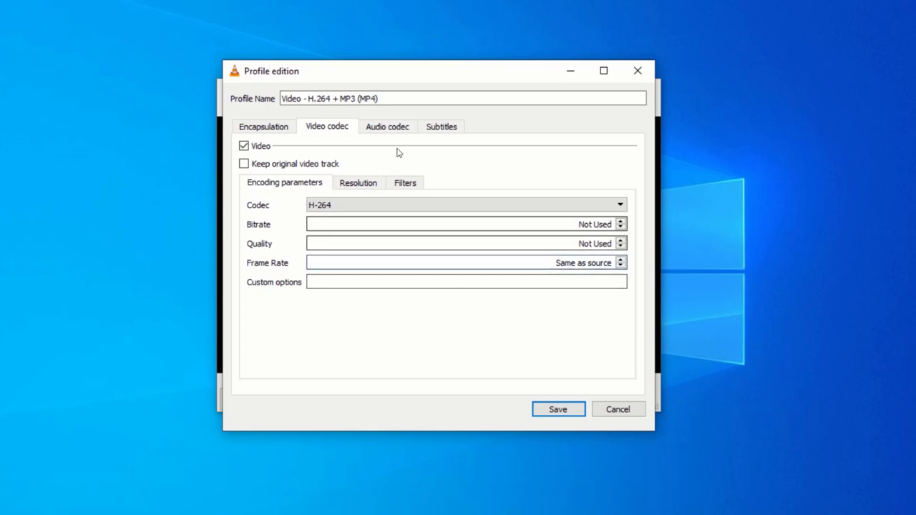
click(443, 127)
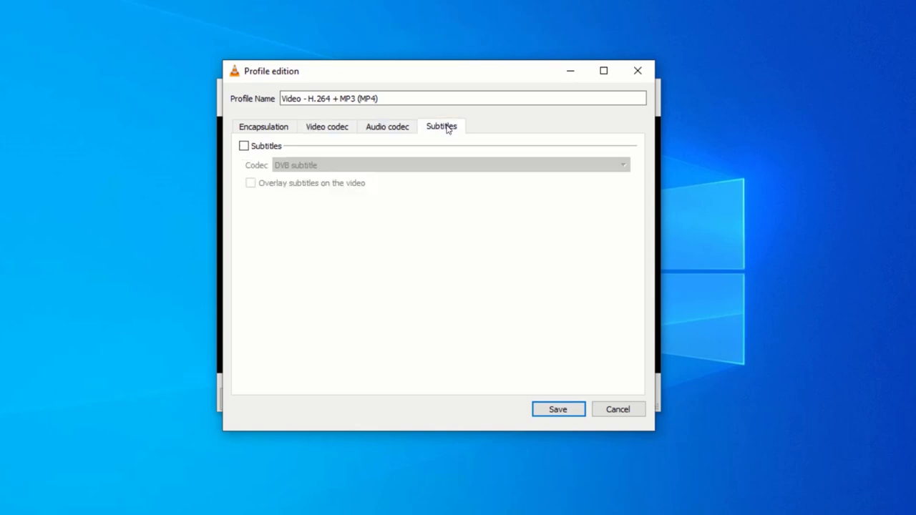
click(244, 146)
click(321, 164)
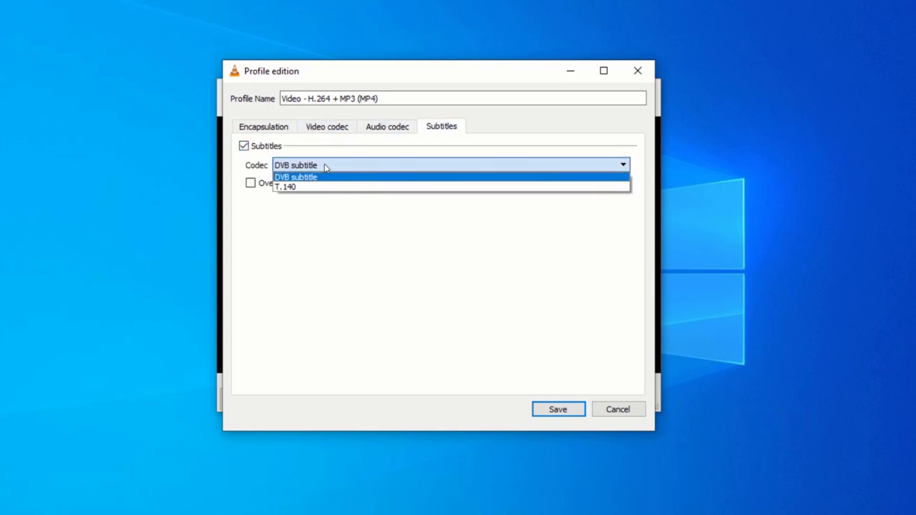
click(321, 176)
click(243, 146)
click(398, 124)
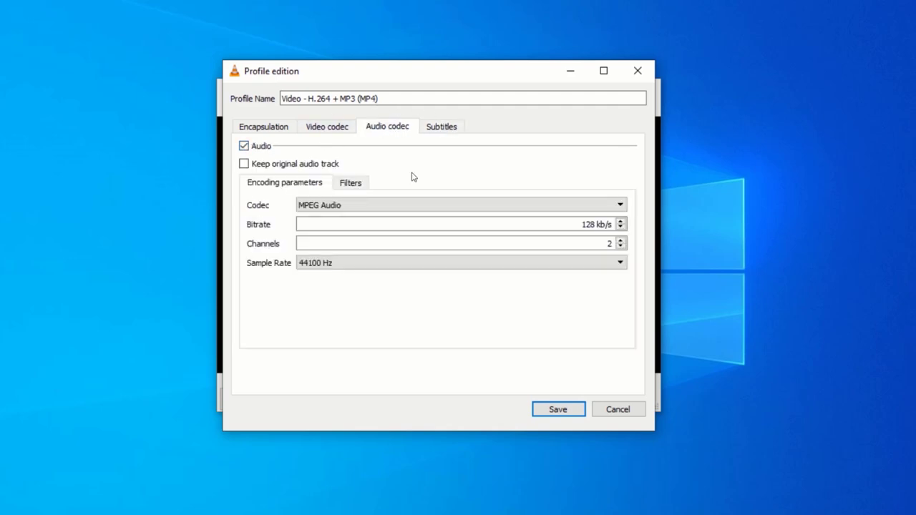
click(335, 206)
click(328, 336)
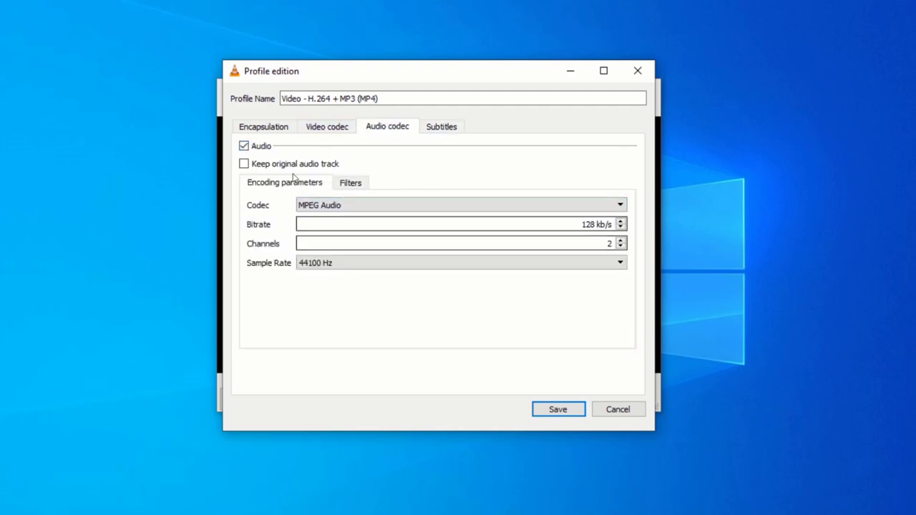
Step: Discard profile edits, append '-converted' to output filenames, and start converting
click(315, 127)
click(358, 182)
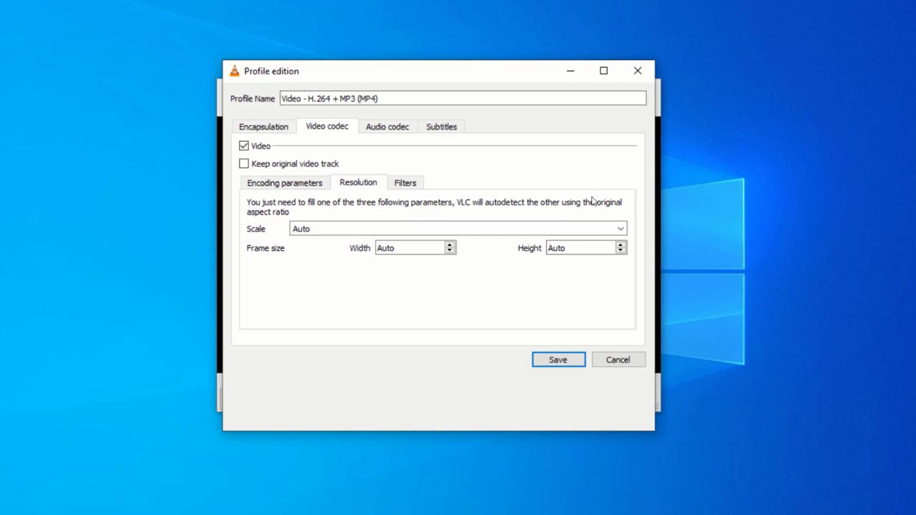
click(621, 229)
click(620, 229)
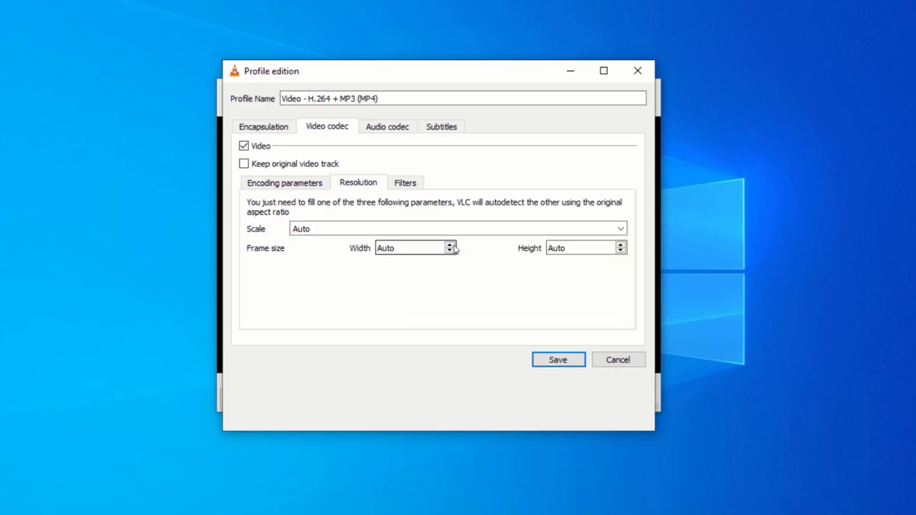
click(264, 130)
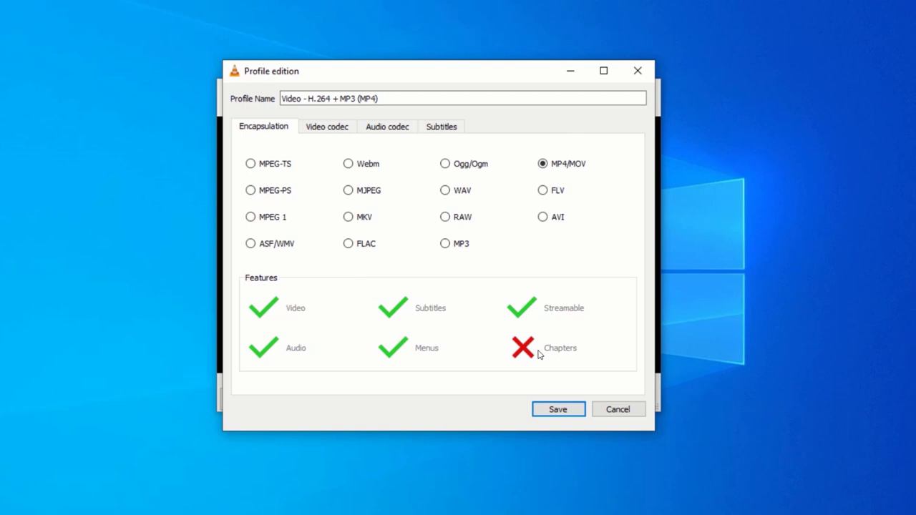
click(616, 409)
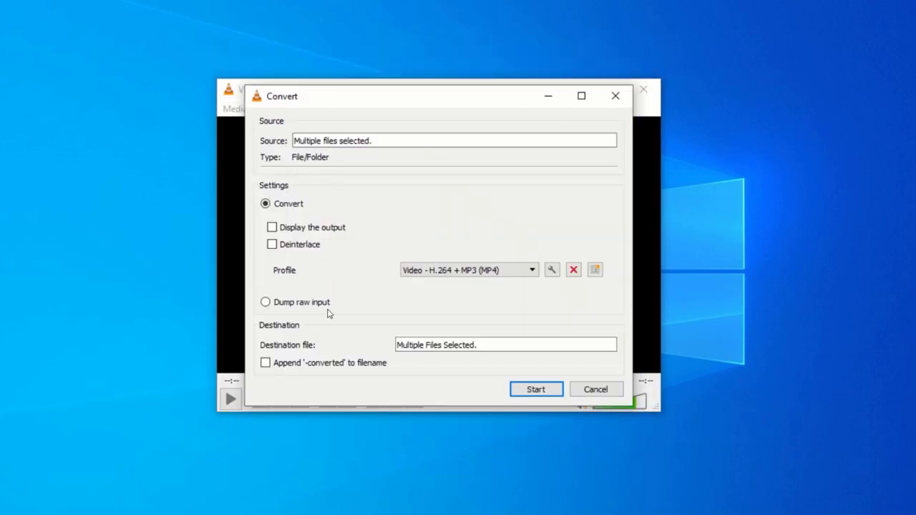
click(337, 366)
click(537, 392)
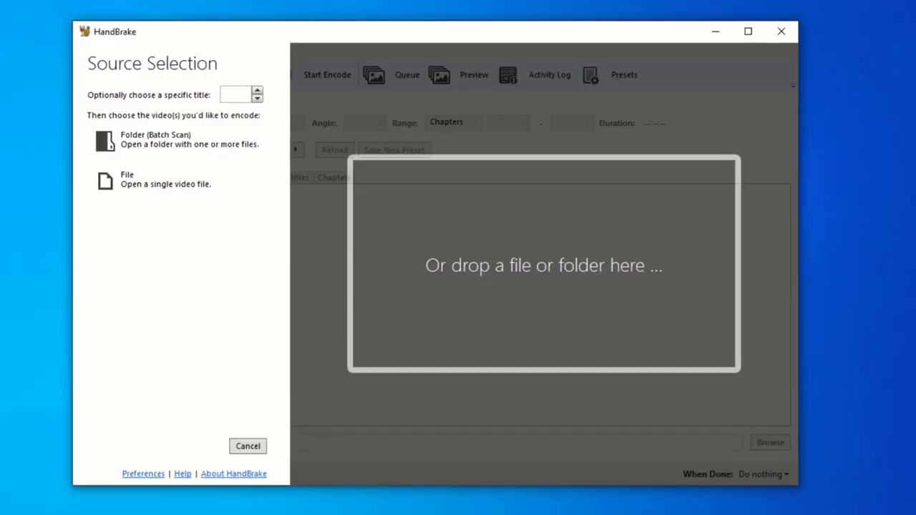
Step: Drag the Bad Boys for Life 720p video into HandBrake as the source
drag(418, 198, 425, 216)
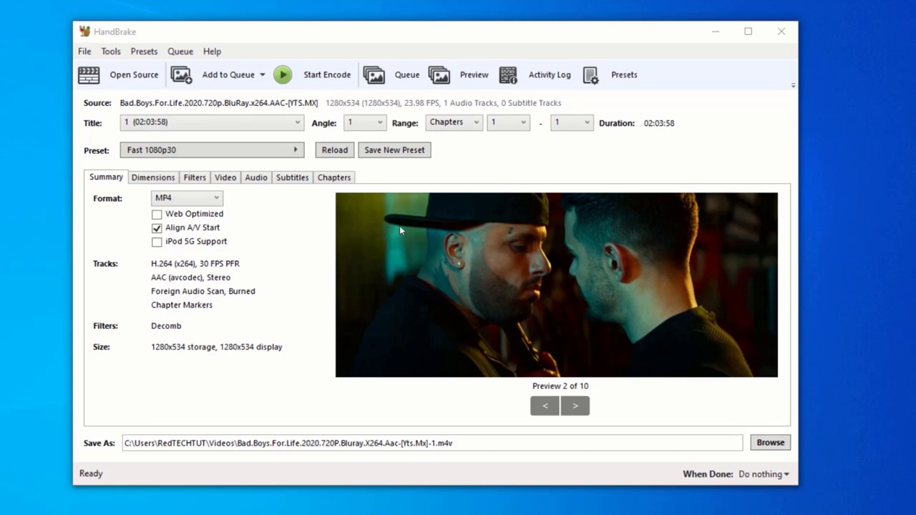
click(110, 51)
click(84, 51)
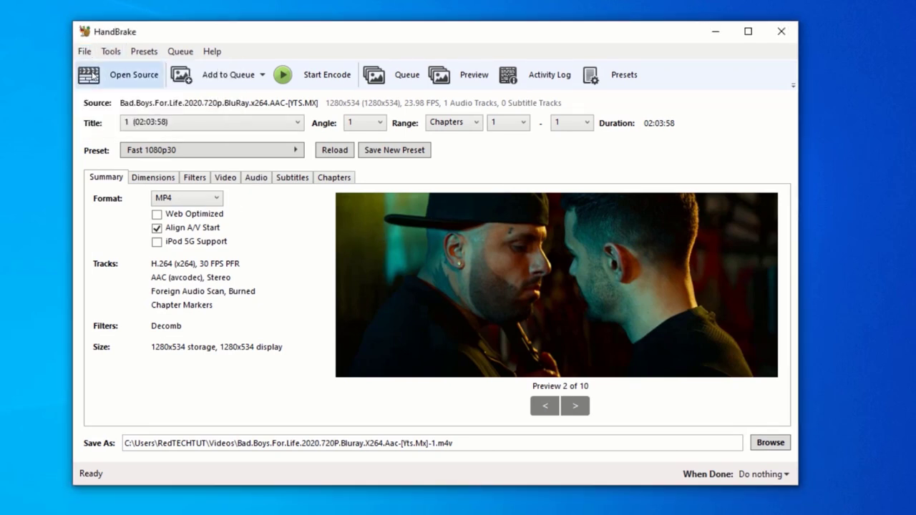
Step: Browse the General, Web, Devices and Matroska preset submenus without changing the preset
click(144, 51)
mouse_move(172, 70)
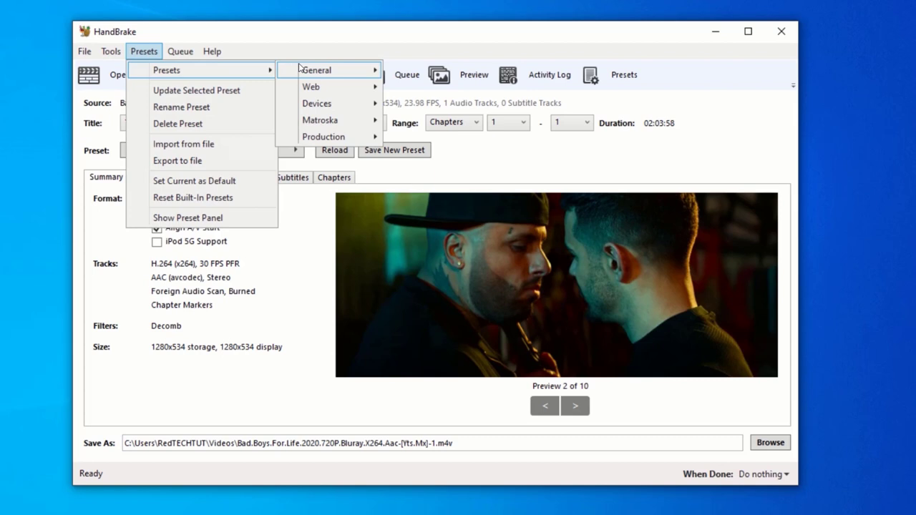
mouse_move(301, 69)
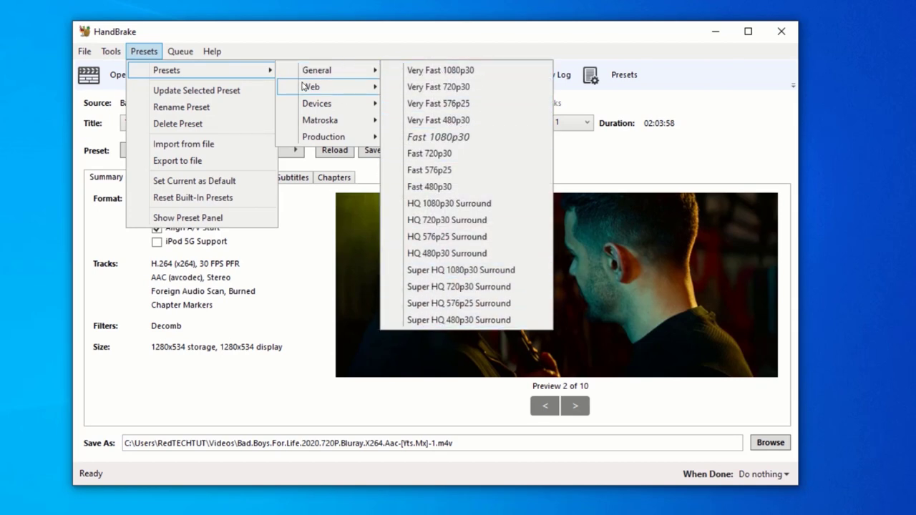
mouse_move(303, 86)
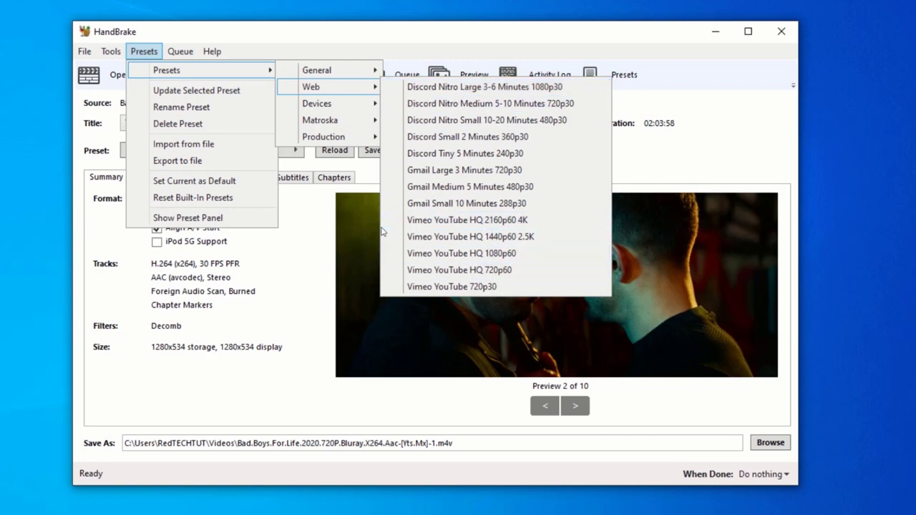
mouse_move(312, 105)
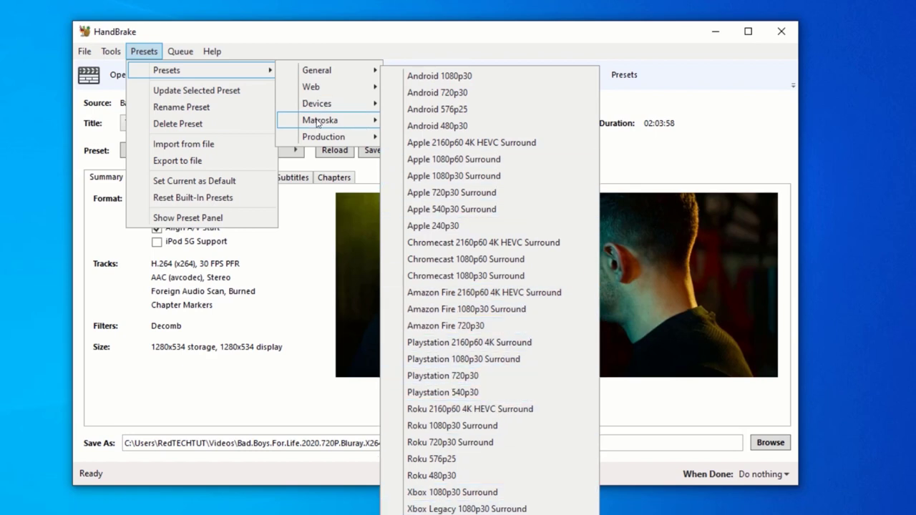
mouse_move(318, 123)
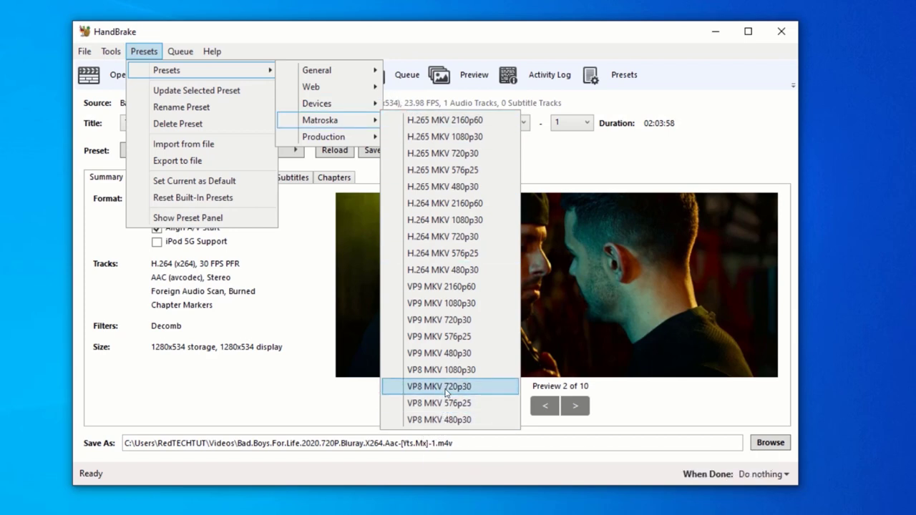
Step: Set the audio bitrate to 128 kbps, keeping the AAC (avcodec) codec
click(300, 306)
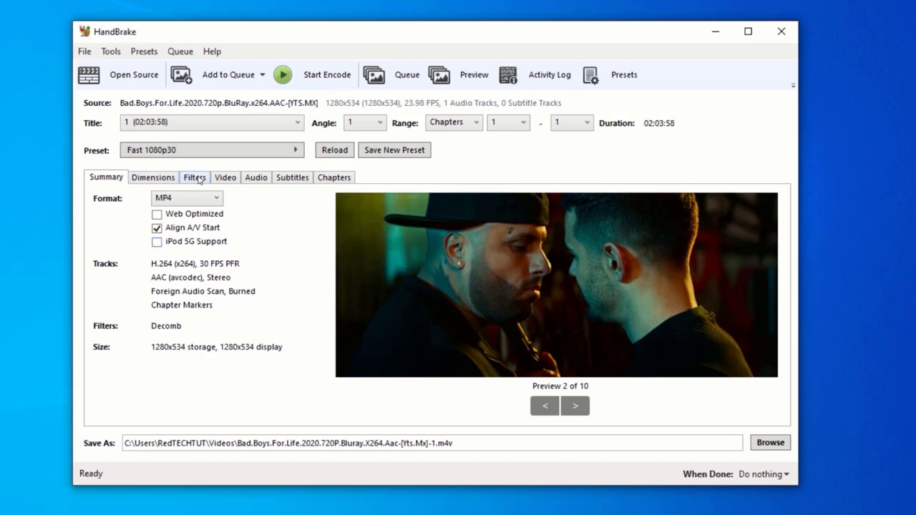
click(256, 178)
click(140, 209)
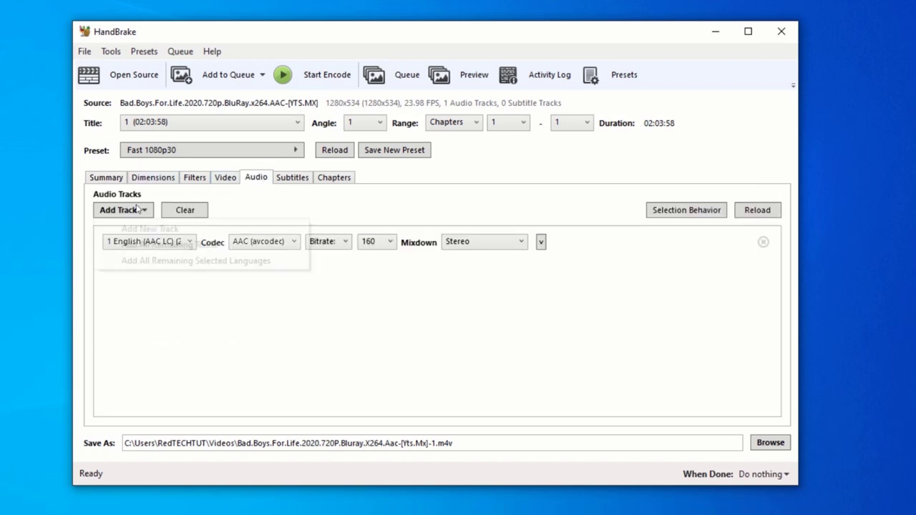
click(208, 351)
click(366, 241)
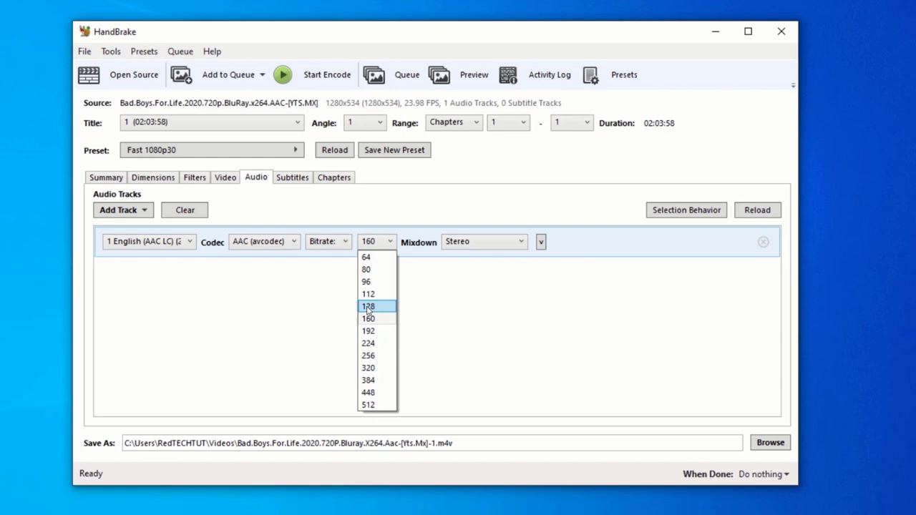
click(372, 305)
click(291, 247)
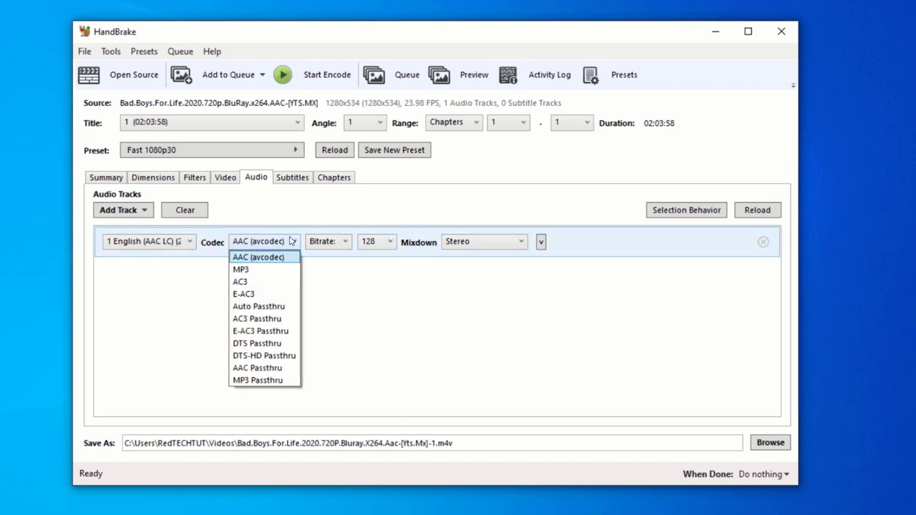
click(250, 268)
click(272, 241)
click(261, 255)
Step: Check subtitle and video settings, keep H.264 (x264), and return to Summary
click(293, 178)
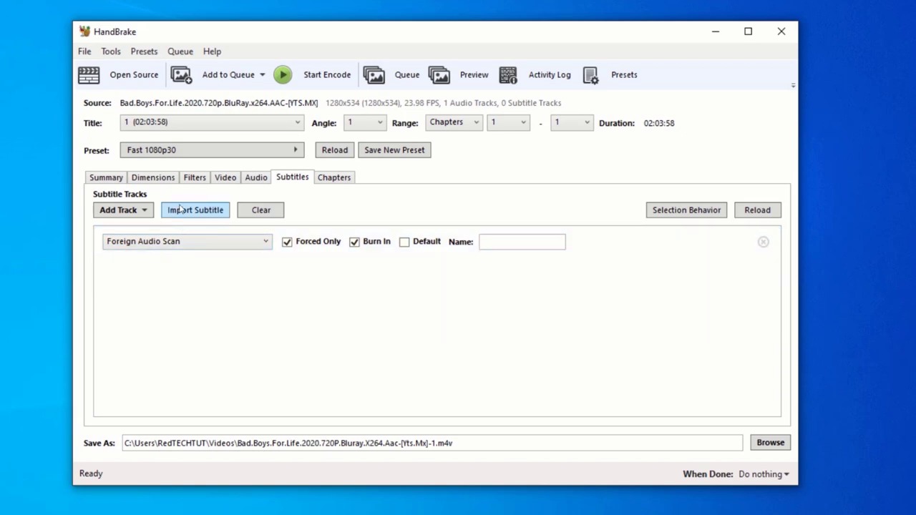
click(258, 177)
click(221, 178)
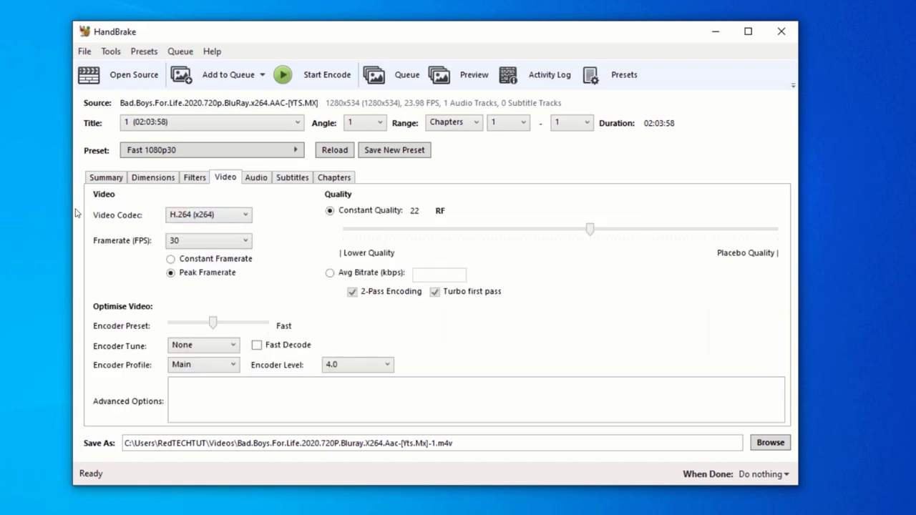
click(219, 215)
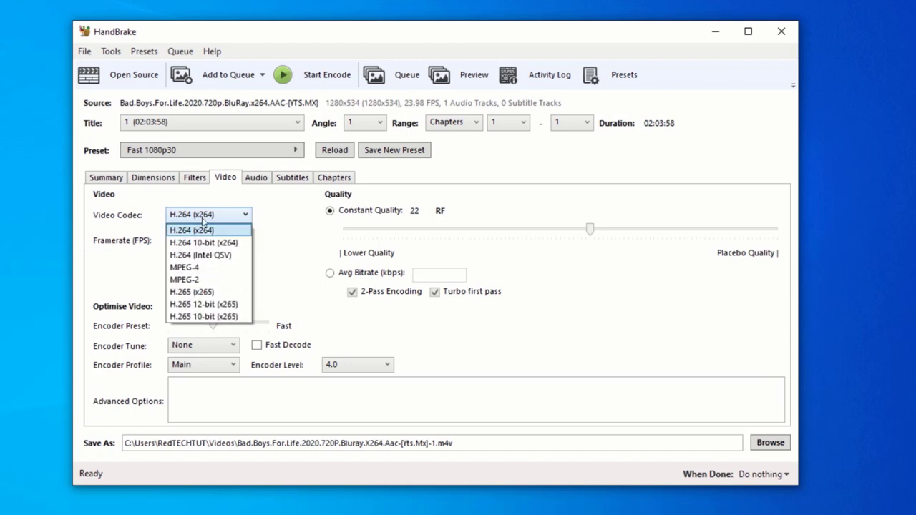
click(202, 218)
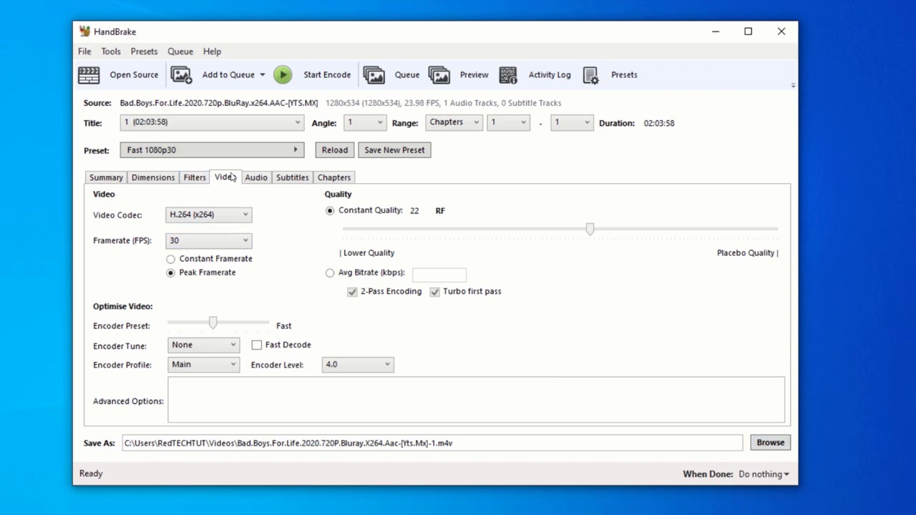
click(106, 180)
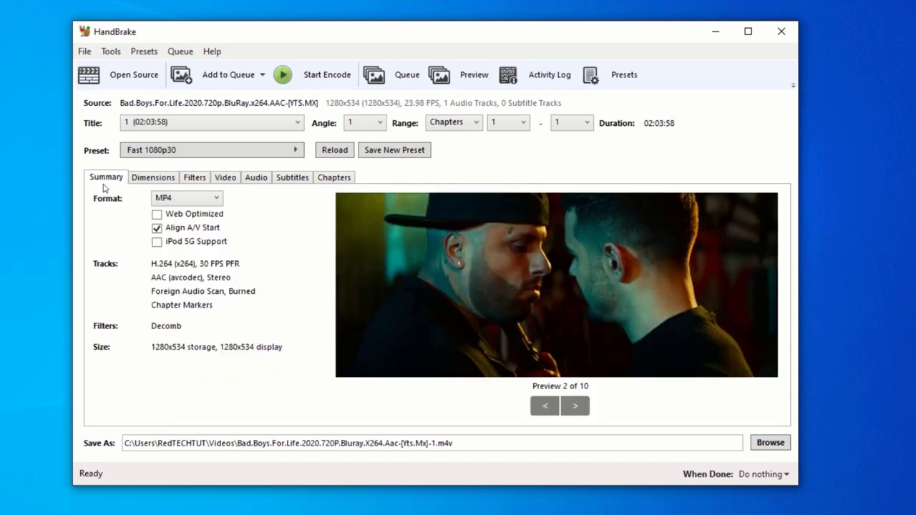
click(772, 444)
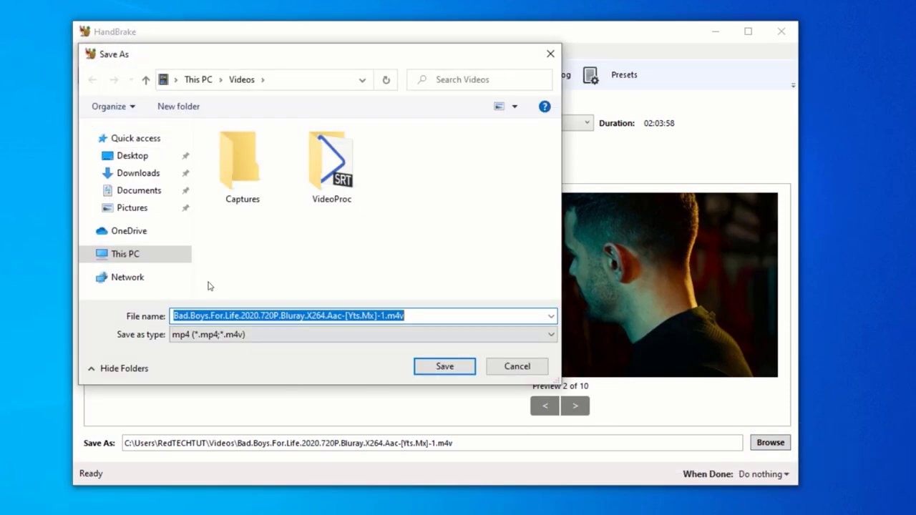
click(195, 336)
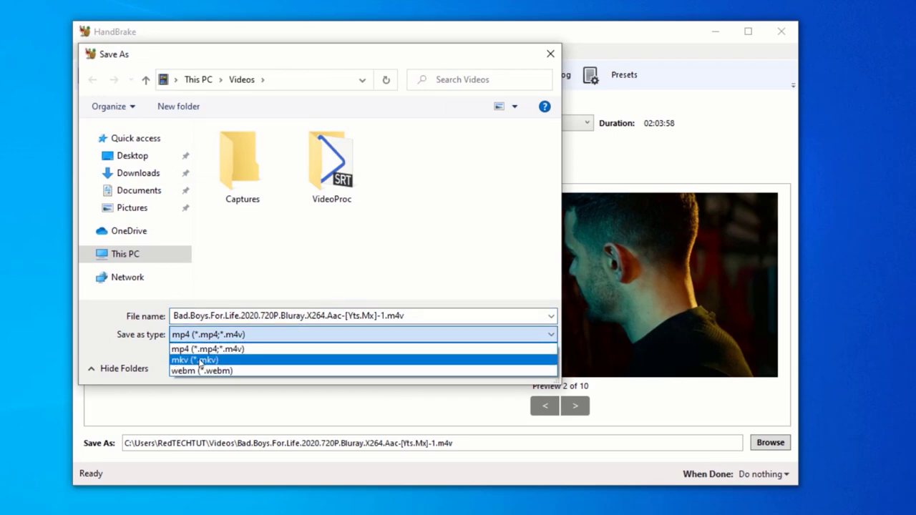
click(215, 350)
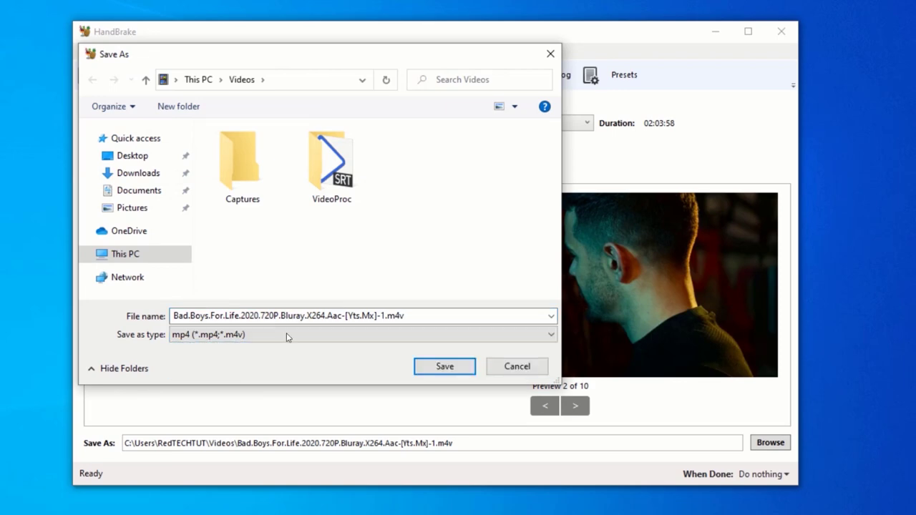
click(444, 366)
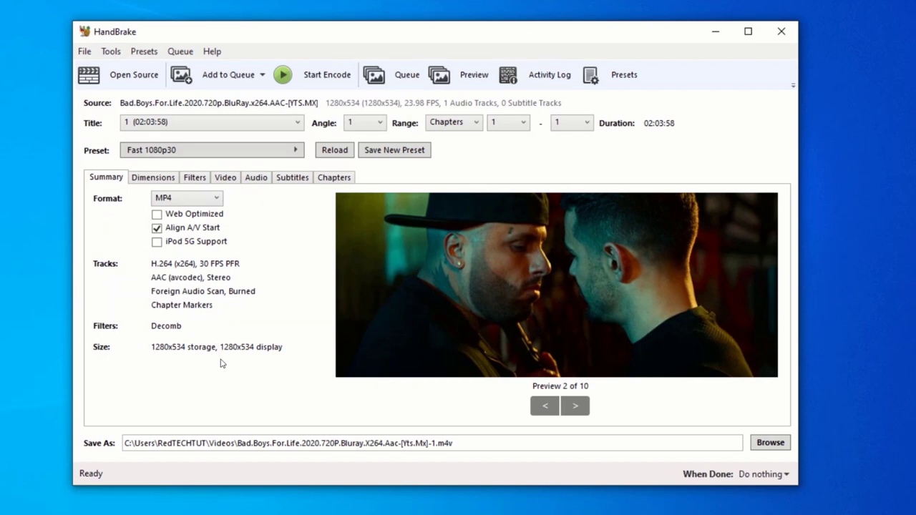
Step: Start encoding the Bad Boys video and bring up Task Manager to check CPU usage
click(322, 75)
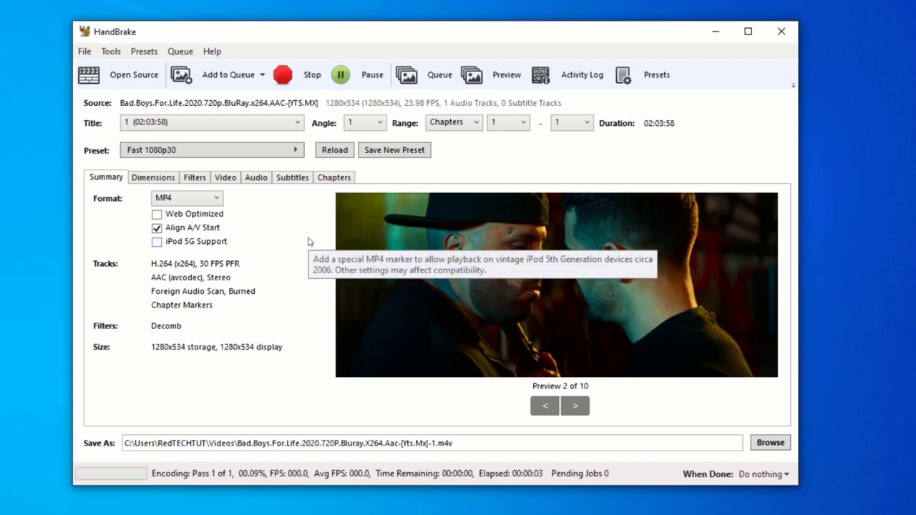
key(ctrl+shift+Escape)
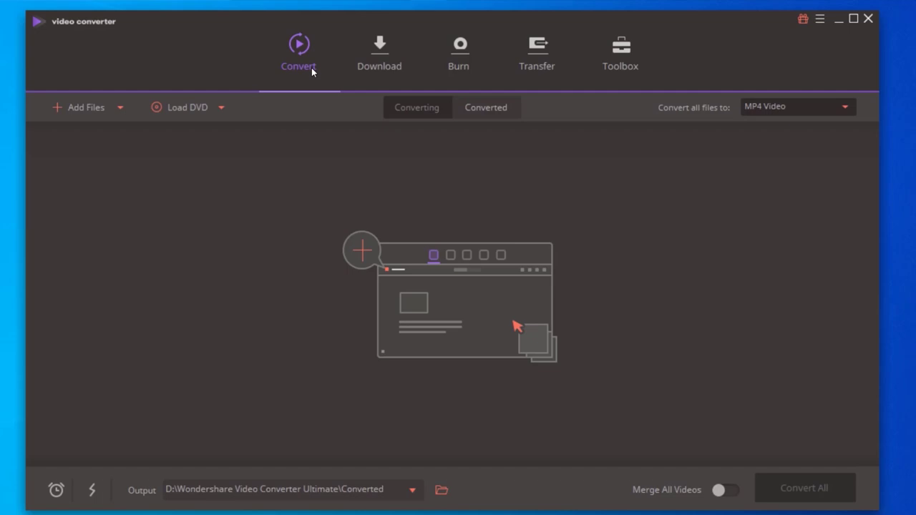
click(380, 68)
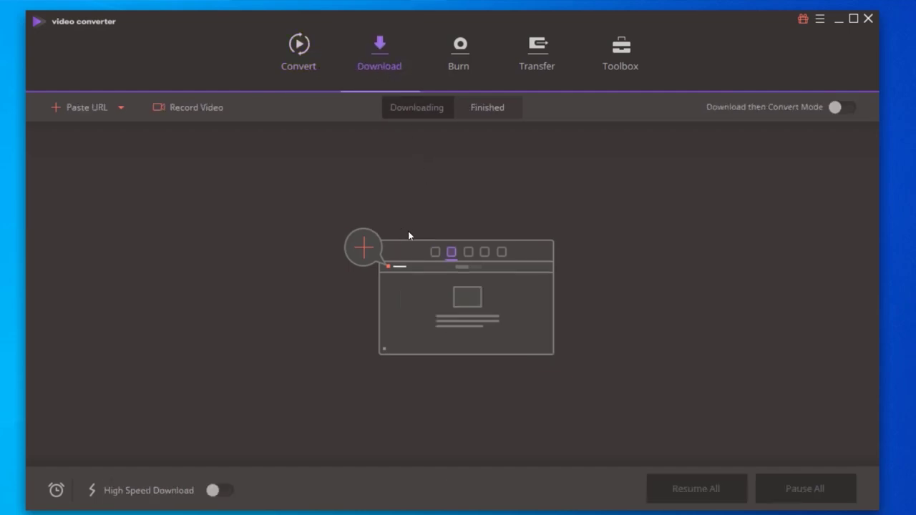
click(481, 68)
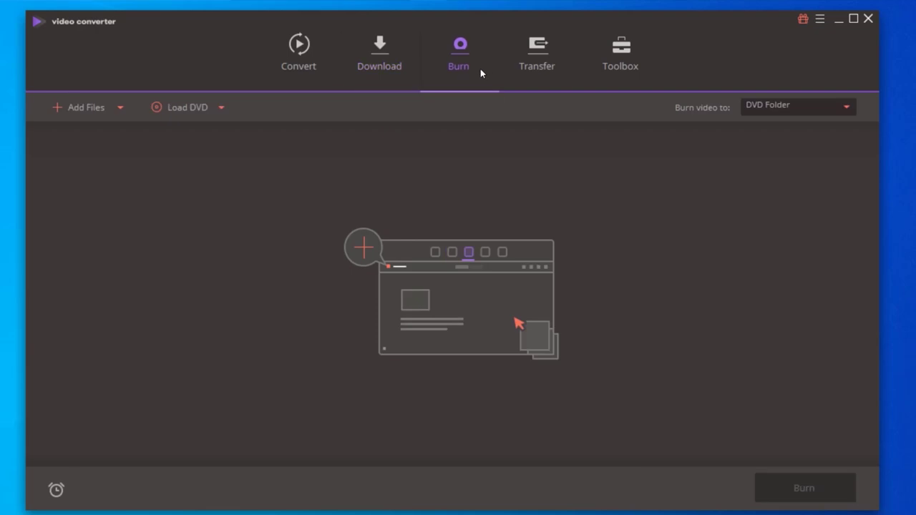
click(539, 66)
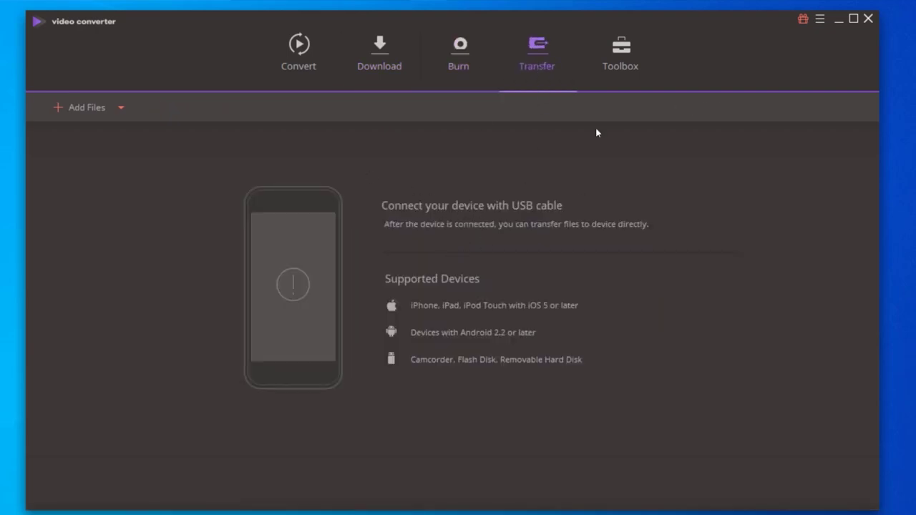
click(608, 72)
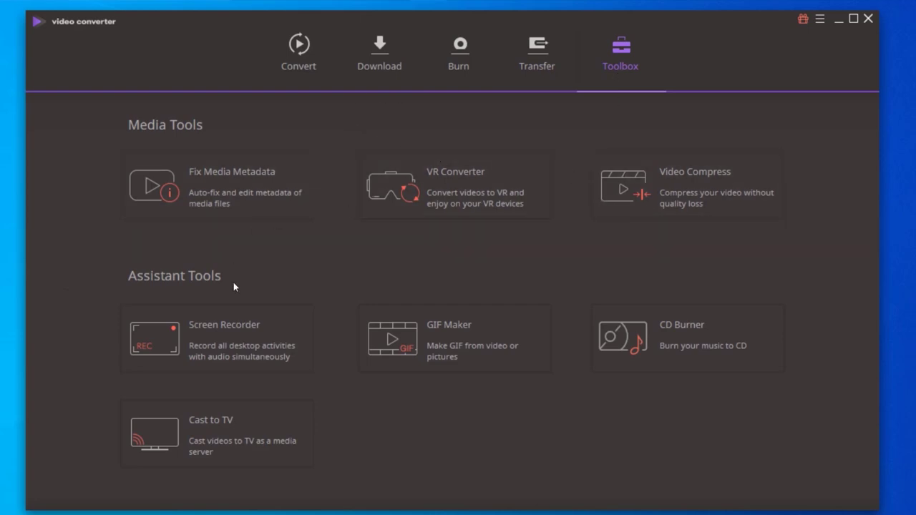
click(292, 43)
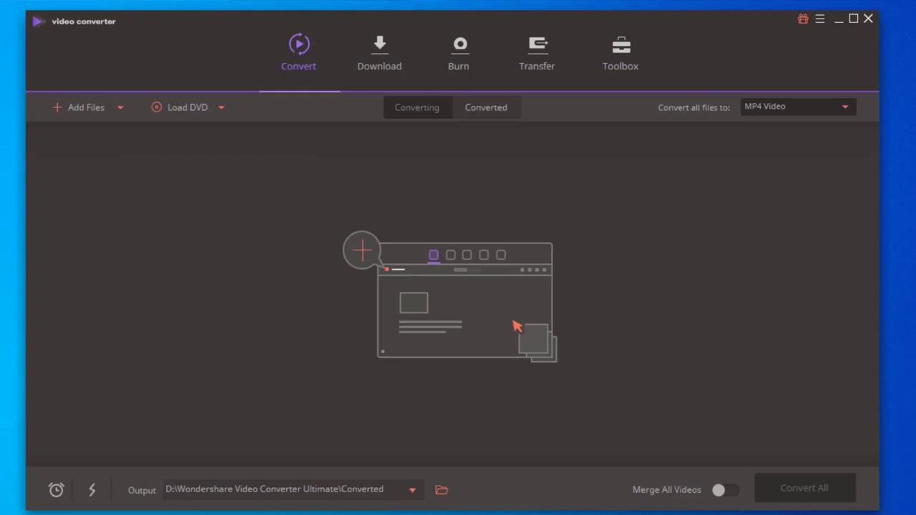
Step: Add three sample videos and set the first two videos' output to 4K
drag(2, 362, 369, 207)
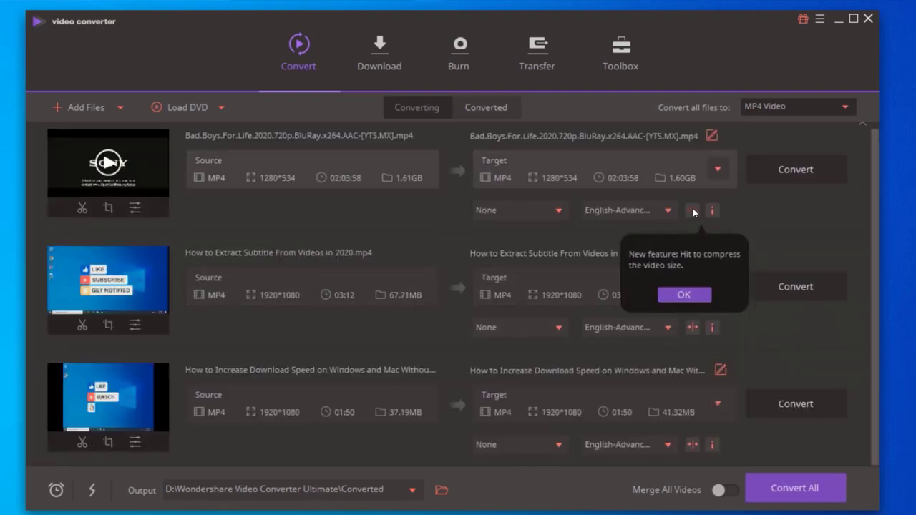
click(672, 295)
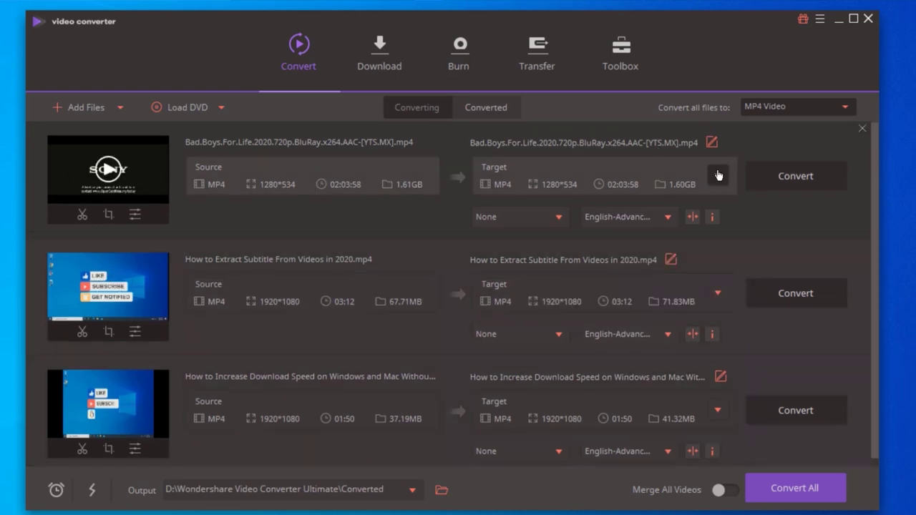
click(717, 169)
scroll(392, 403, down, 3)
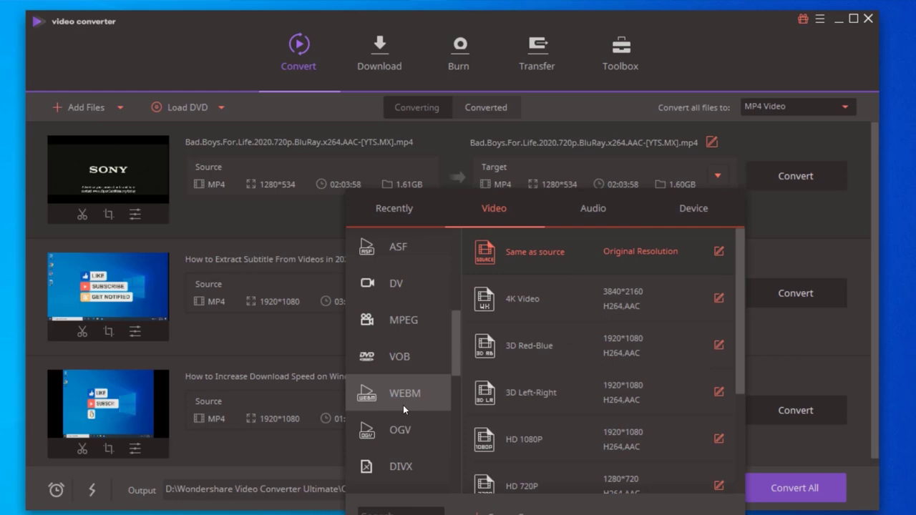
click(530, 306)
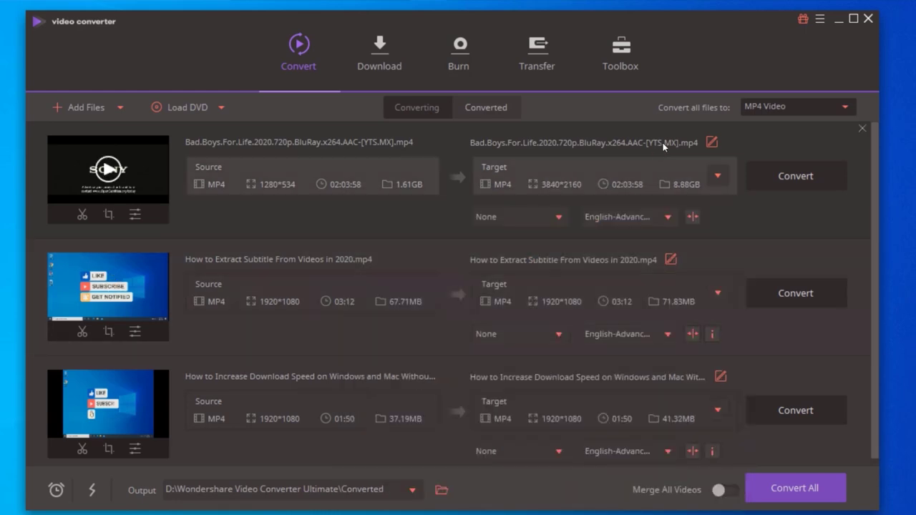
click(716, 294)
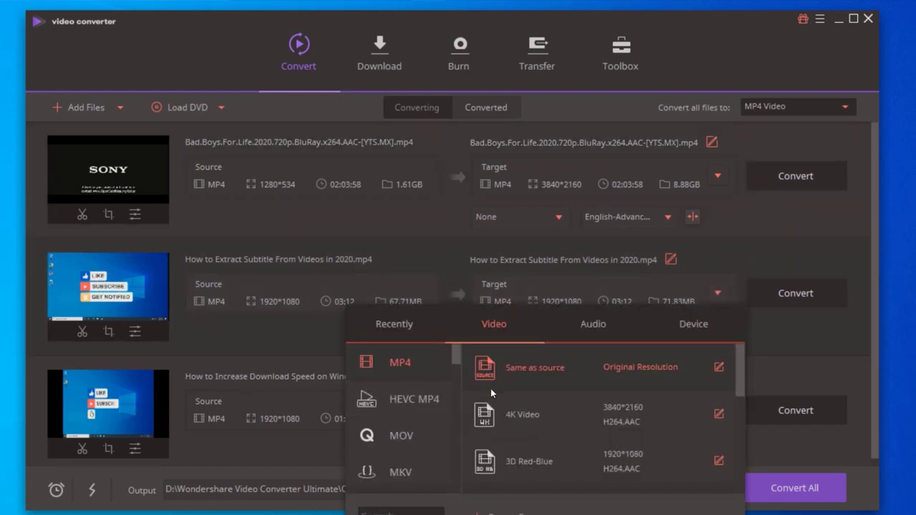
click(547, 421)
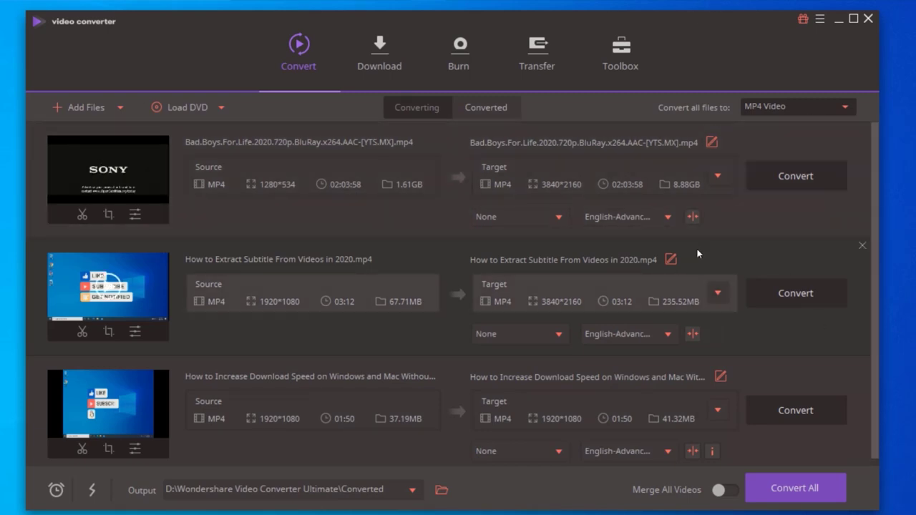
Step: Return both videos' output to Same as source resolution
click(717, 176)
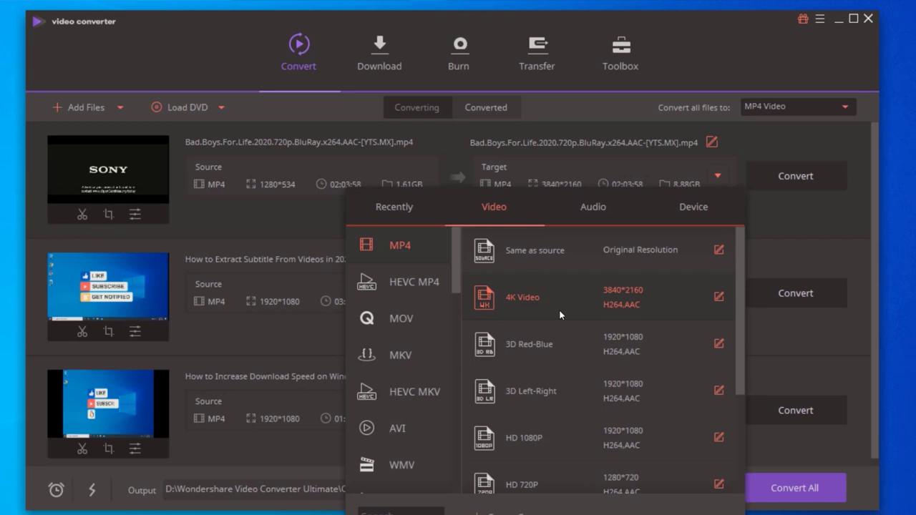
click(552, 257)
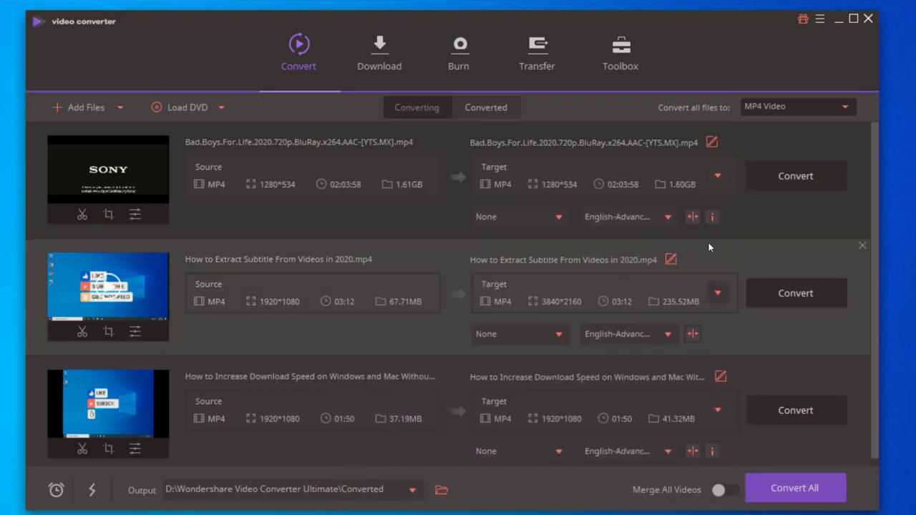
click(714, 293)
click(558, 368)
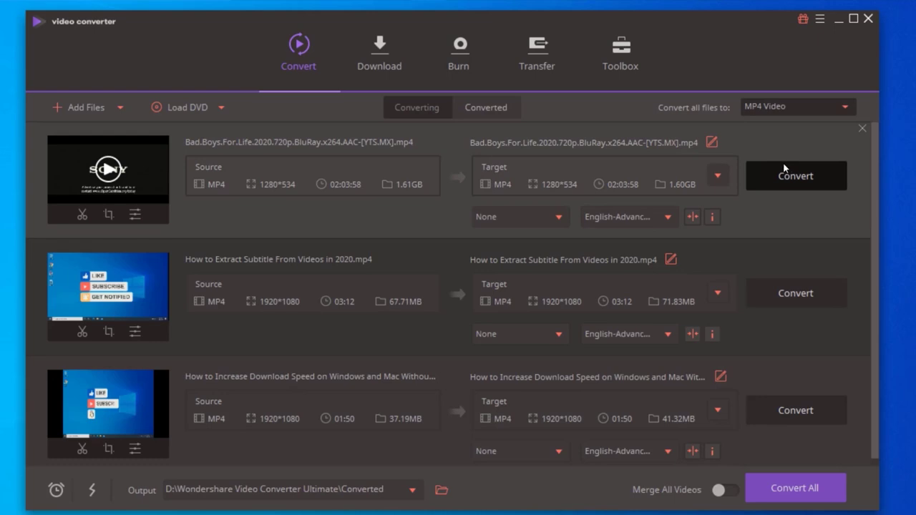
Step: Start converting all three videos and bring up Task Manager to check CPU usage
click(801, 489)
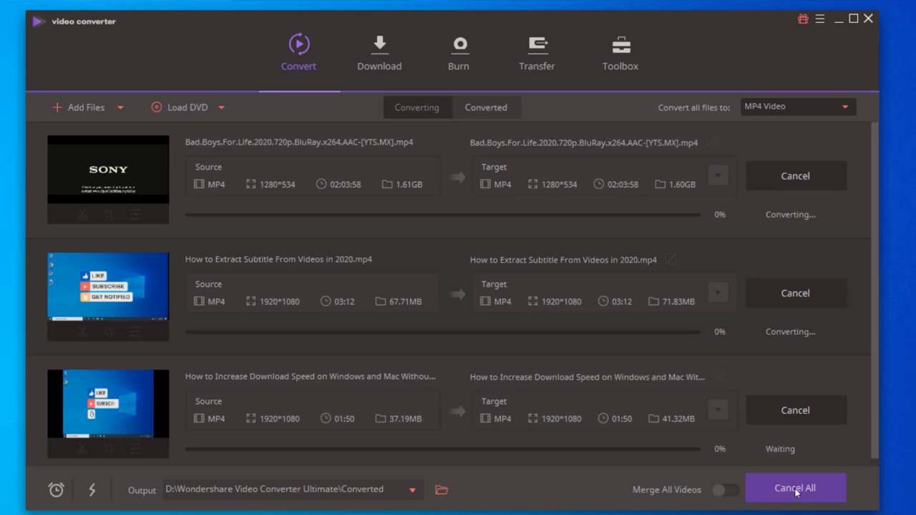
key(ctrl+shift+Escape)
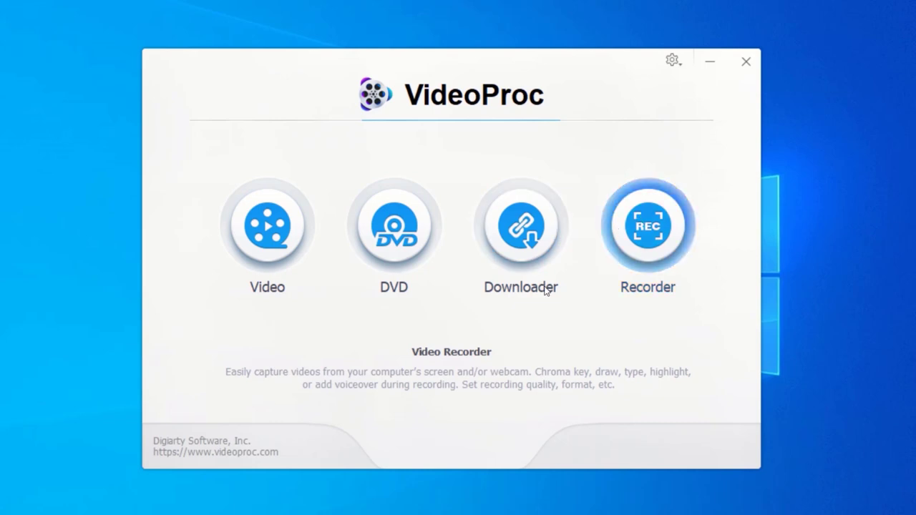
Step: Enter VideoProc's Video module and scroll through the Video output formats strip
click(266, 231)
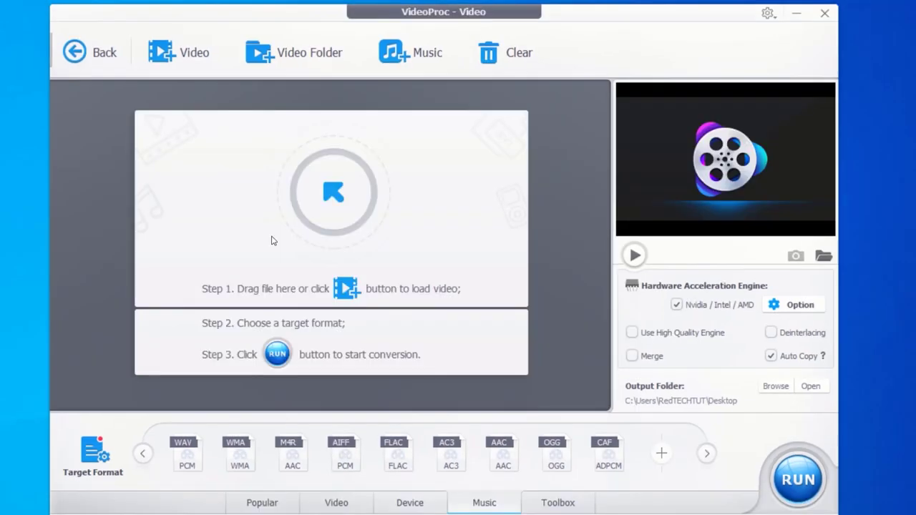
click(262, 502)
click(332, 502)
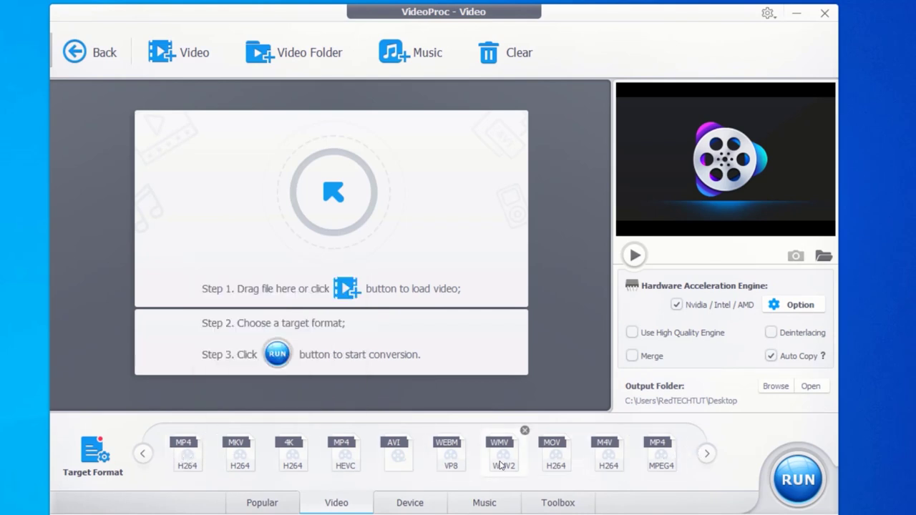
click(705, 455)
click(704, 454)
click(704, 454)
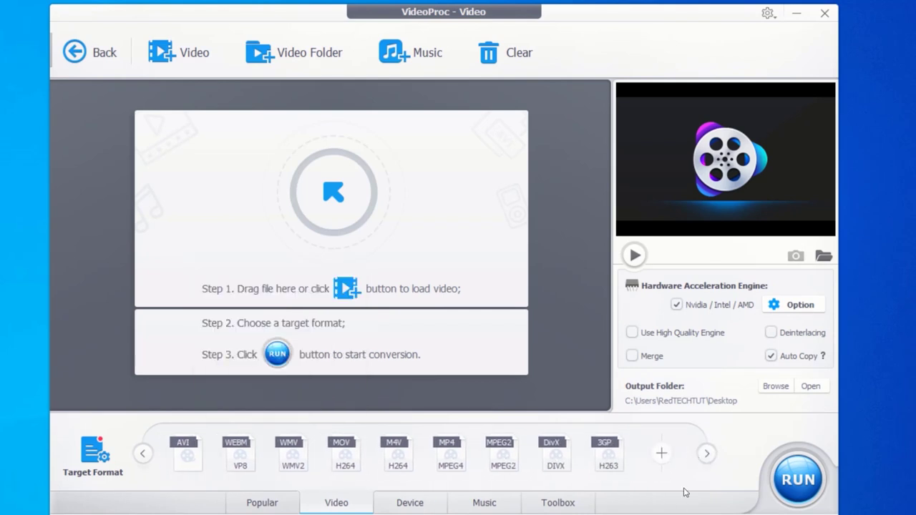
Step: Browse the Device and Music format strips, then open the Target Format profile list
click(409, 502)
click(483, 503)
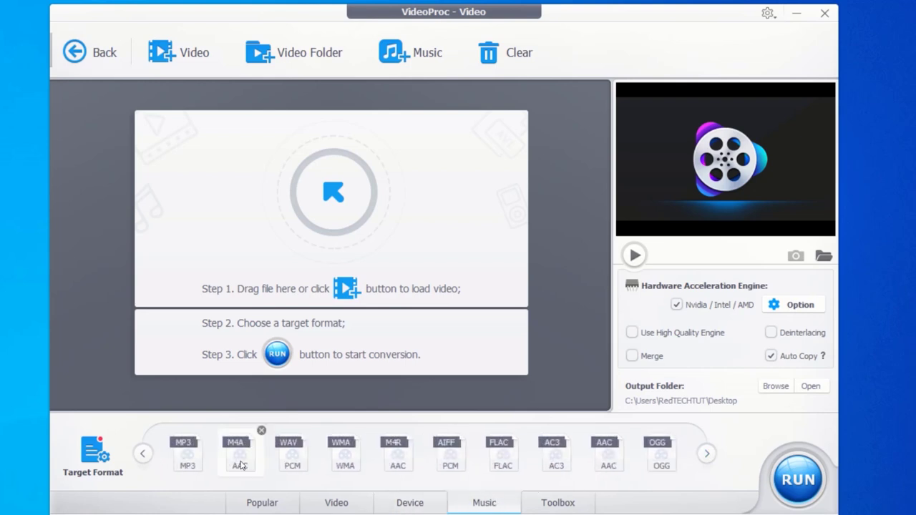
click(706, 454)
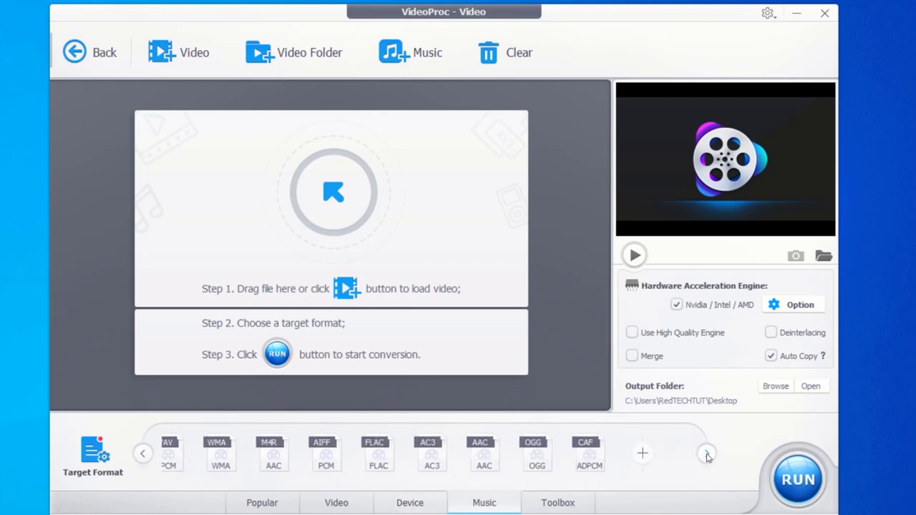
click(95, 462)
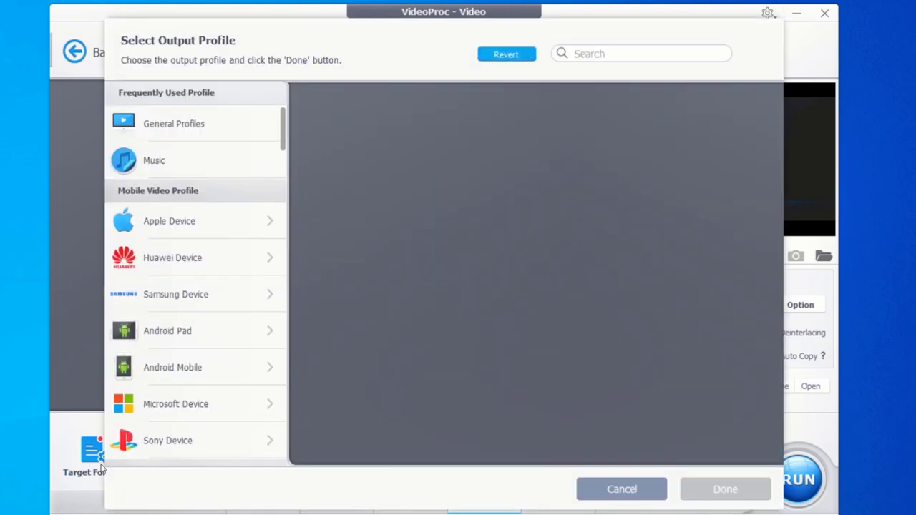
Step: Browse the General Profiles and the Apple Device iPhone video profiles
click(172, 124)
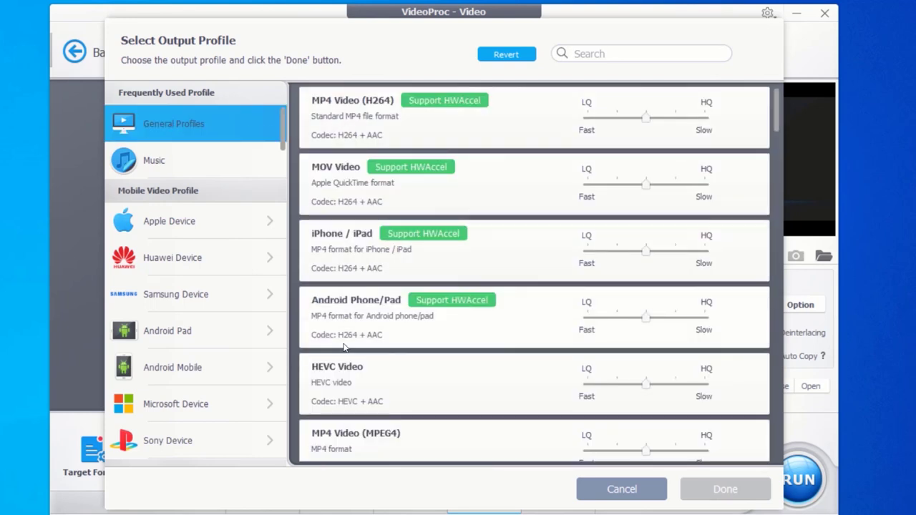
click(198, 224)
click(173, 120)
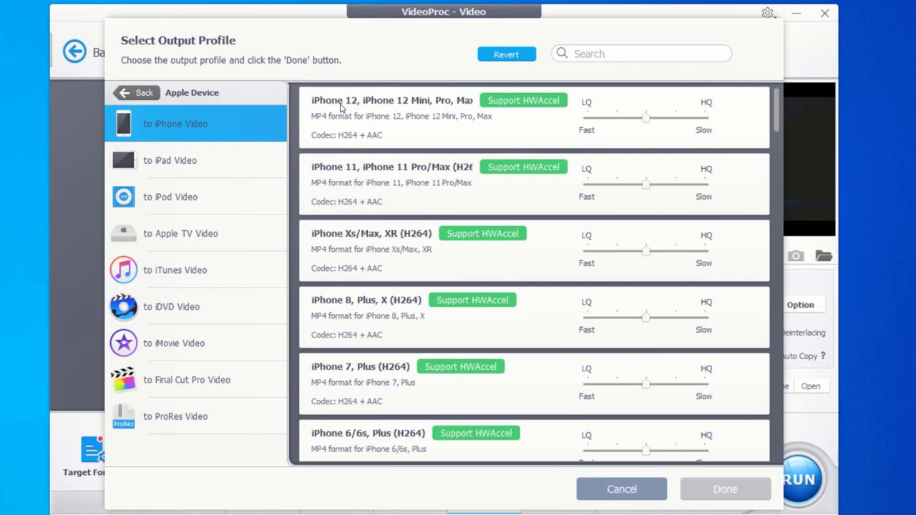
scroll(399, 186, down, 2)
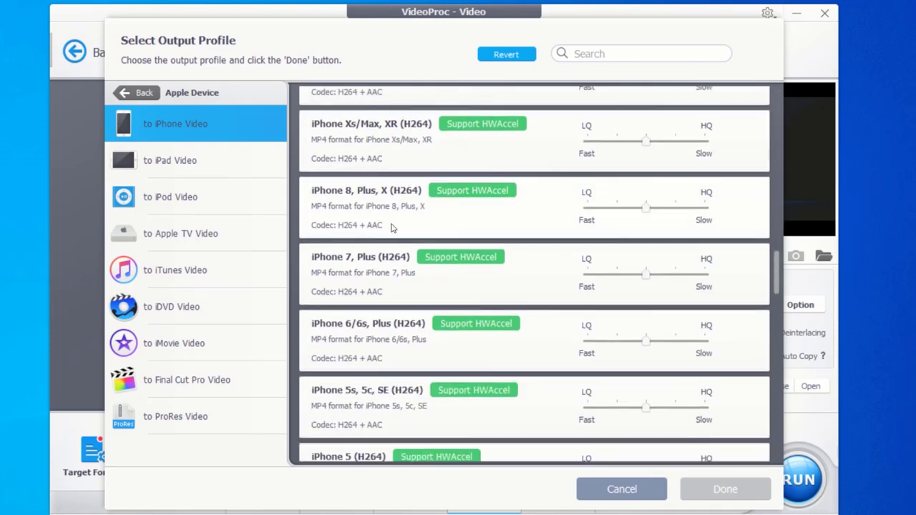
scroll(379, 251, up, 2)
scroll(434, 168, down, 3)
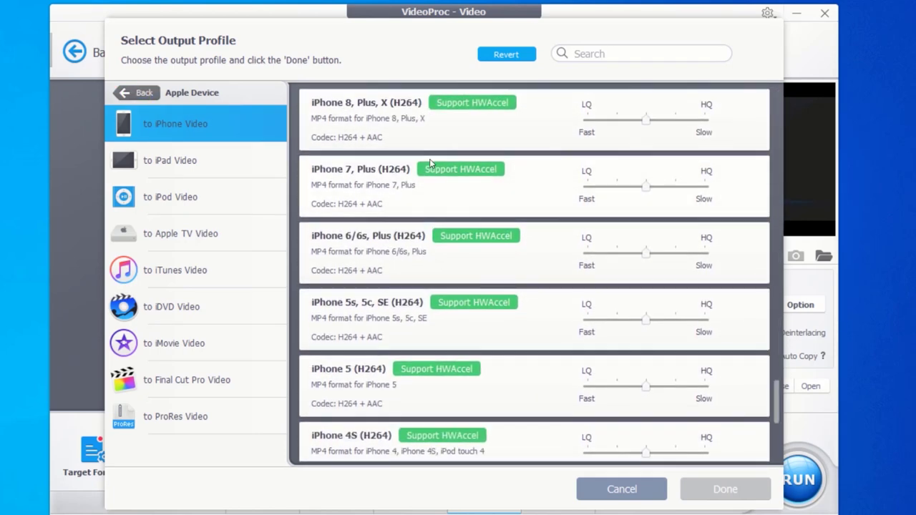
scroll(435, 167, up, 3)
Step: Compare Web Video profiles and confirm YouTube Video MP4 (H264) as the target format
click(136, 97)
scroll(222, 262, down, 3)
click(241, 392)
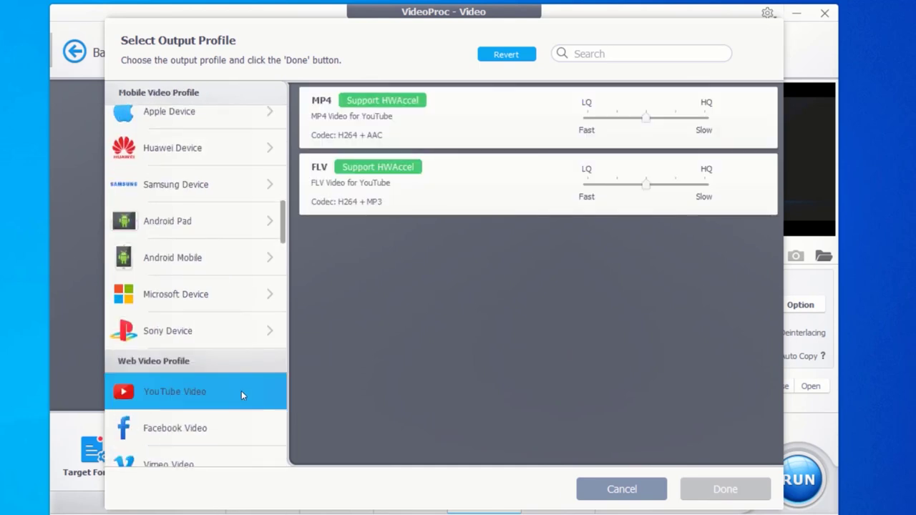
click(207, 418)
scroll(207, 400, down, 2)
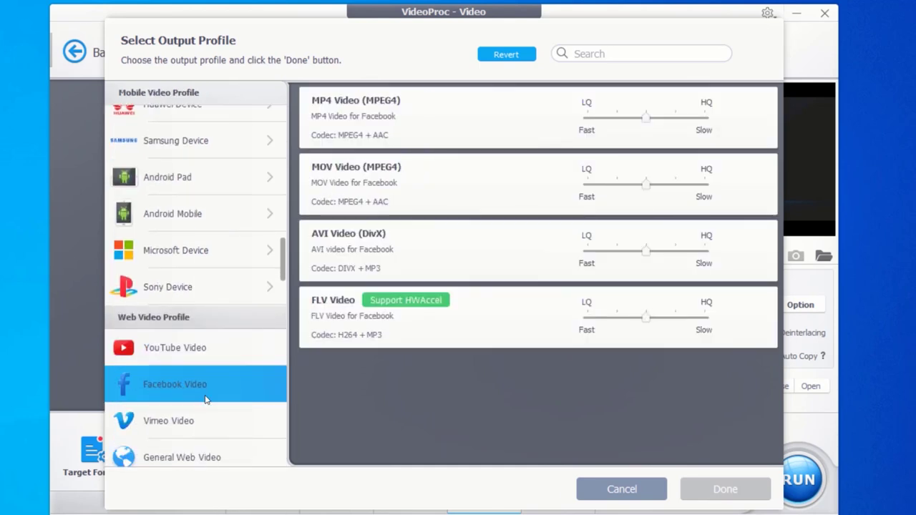
scroll(179, 380, down, 1)
click(148, 328)
click(372, 125)
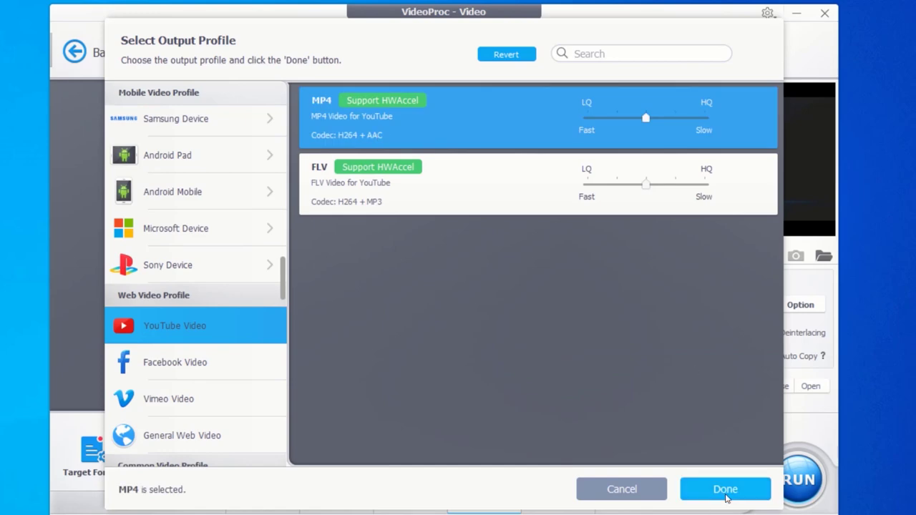
click(725, 489)
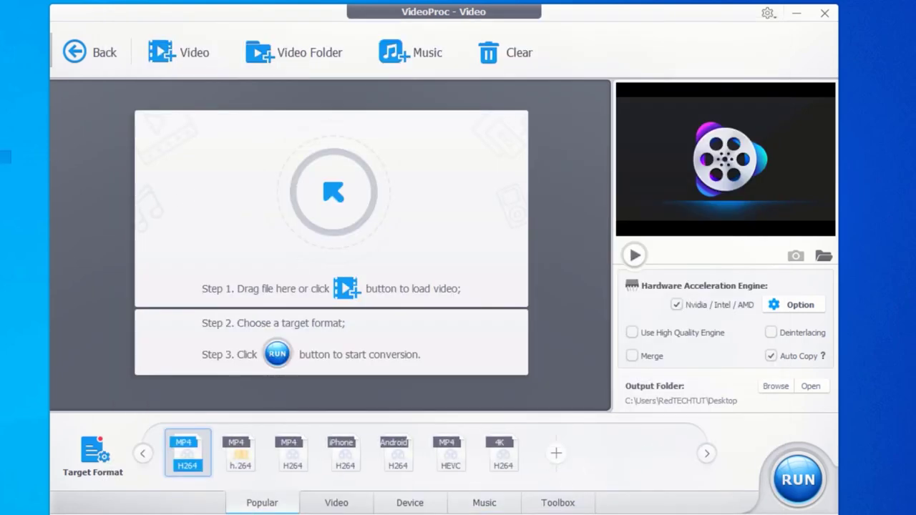
Step: Load the three sample videos and open editing for the Bad Boys for Life video
drag(2, 215, 308, 151)
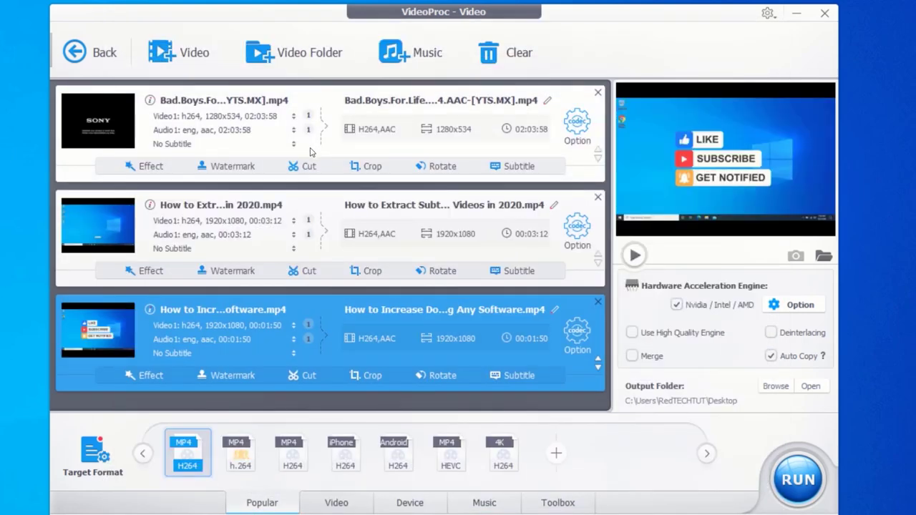
click(143, 166)
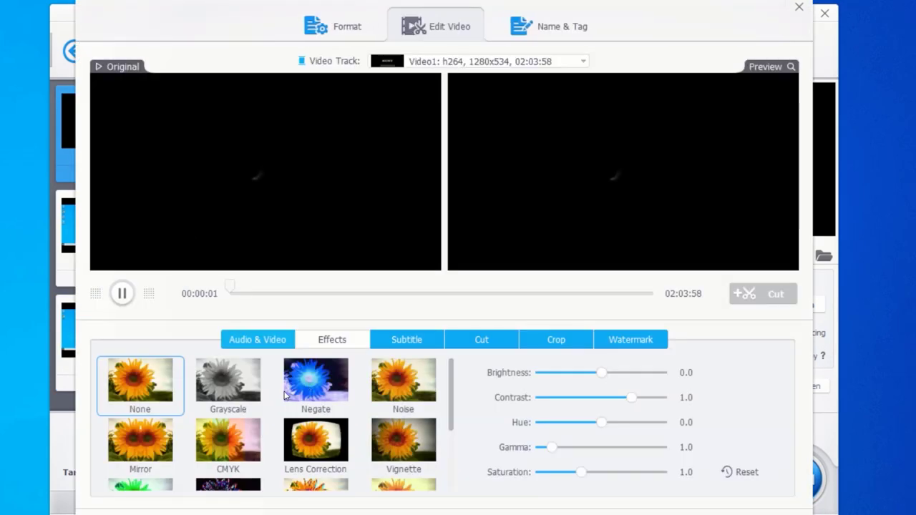
scroll(272, 422, down, 2)
Step: Explore the Audio & Video volume and Effects filters, then show the Subtitle options
click(247, 336)
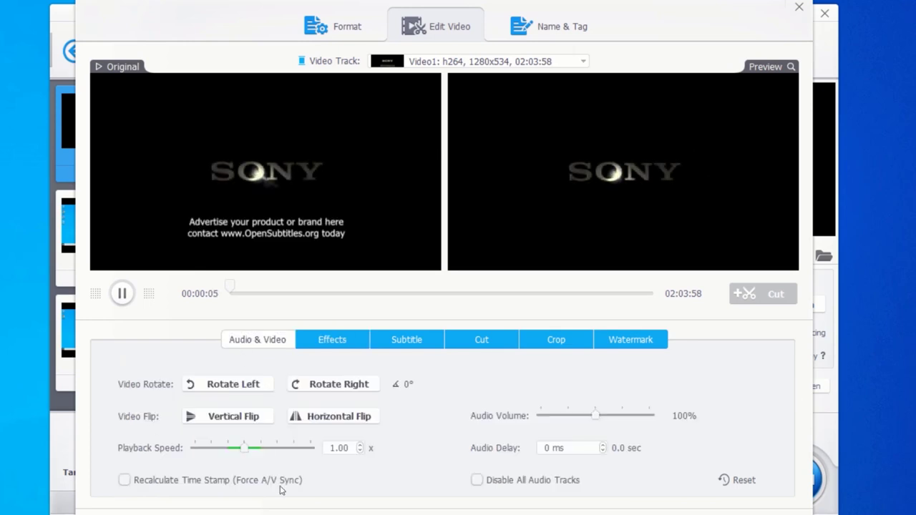
key(space)
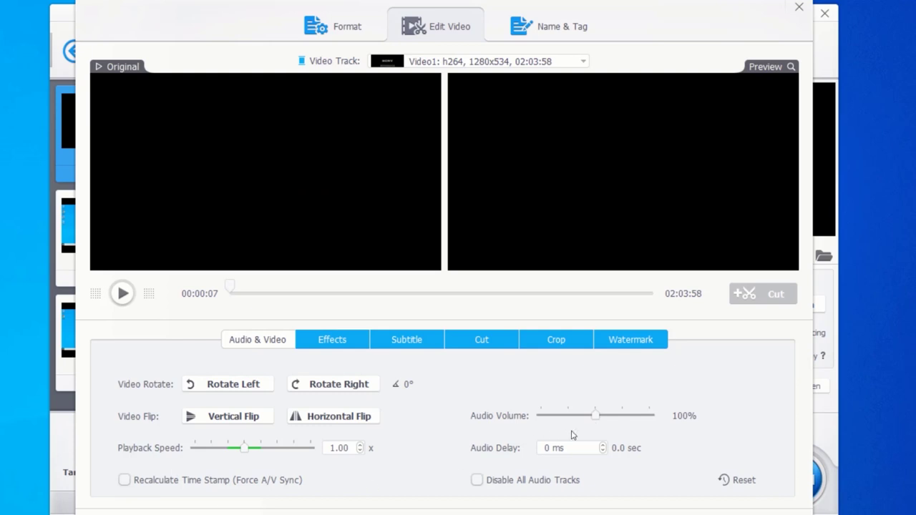
mouse_move(595, 415)
mouse_down()
mouse_move(649, 415)
mouse_move(540, 422)
mouse_move(596, 418)
mouse_up()
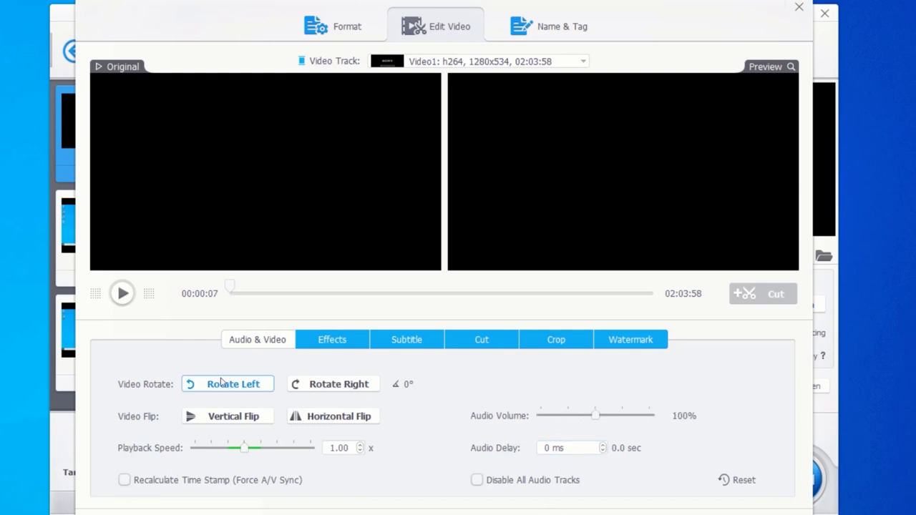
click(338, 343)
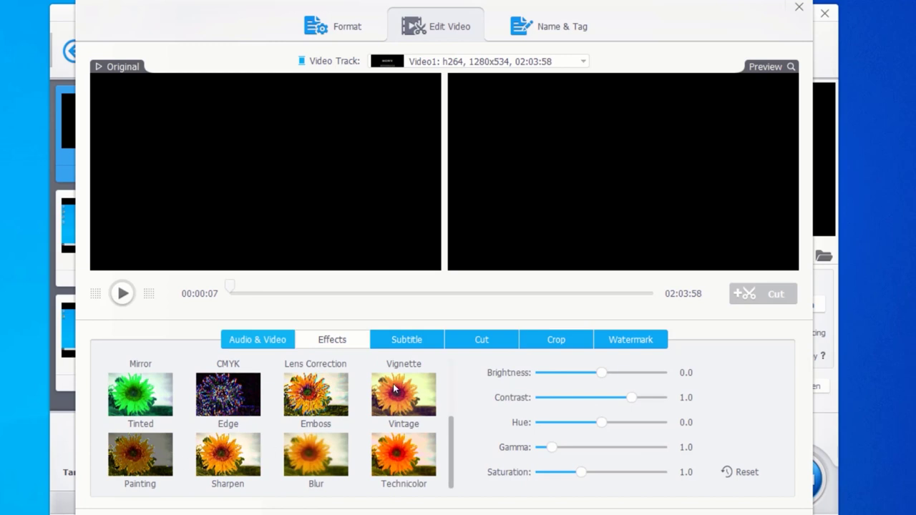
scroll(360, 441, up, 3)
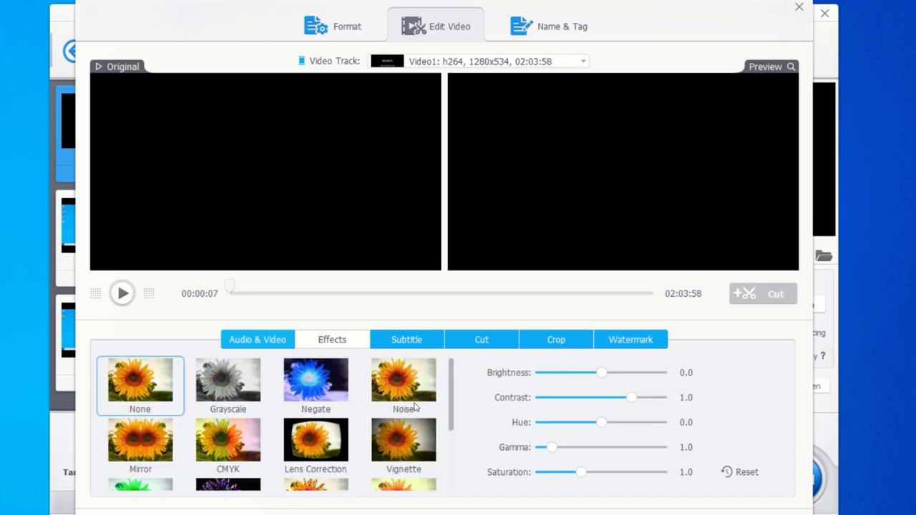
click(416, 341)
Step: Download and attach the first English .srt subtitle for Bad Boys for Life, then close the editor
click(512, 408)
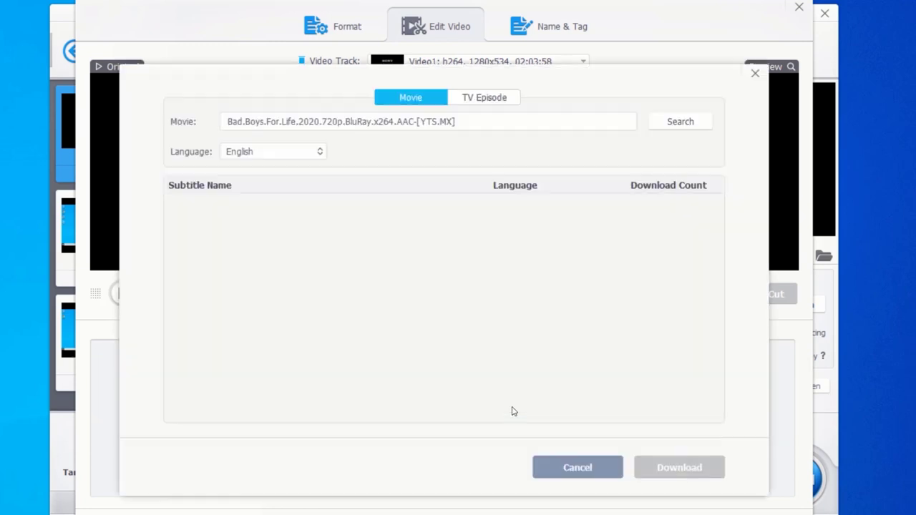
click(671, 121)
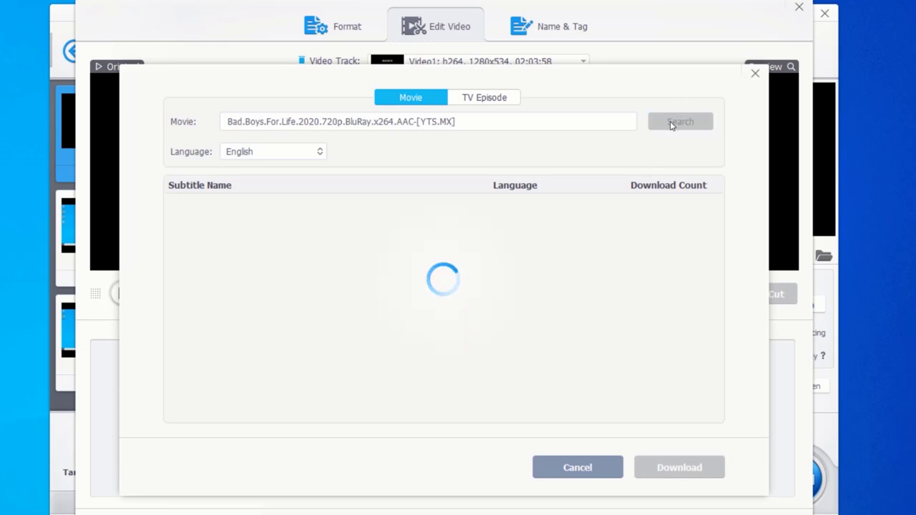
click(331, 214)
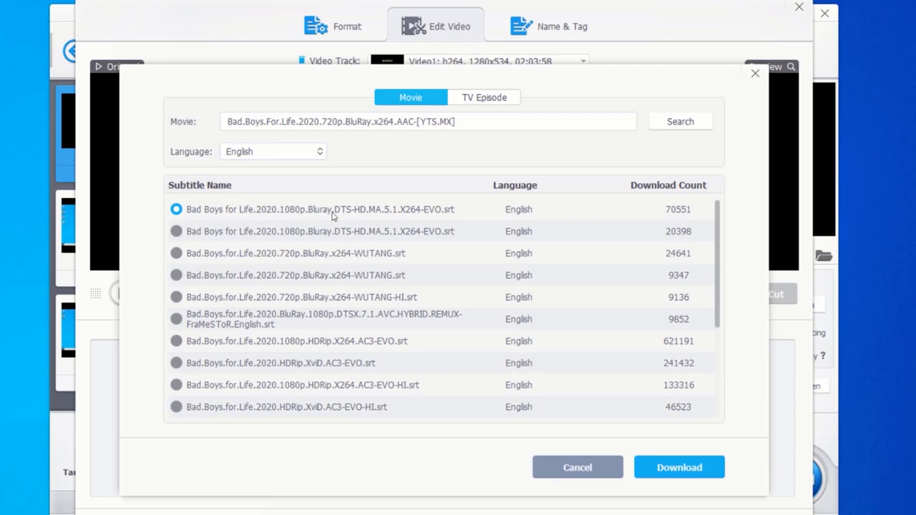
click(665, 468)
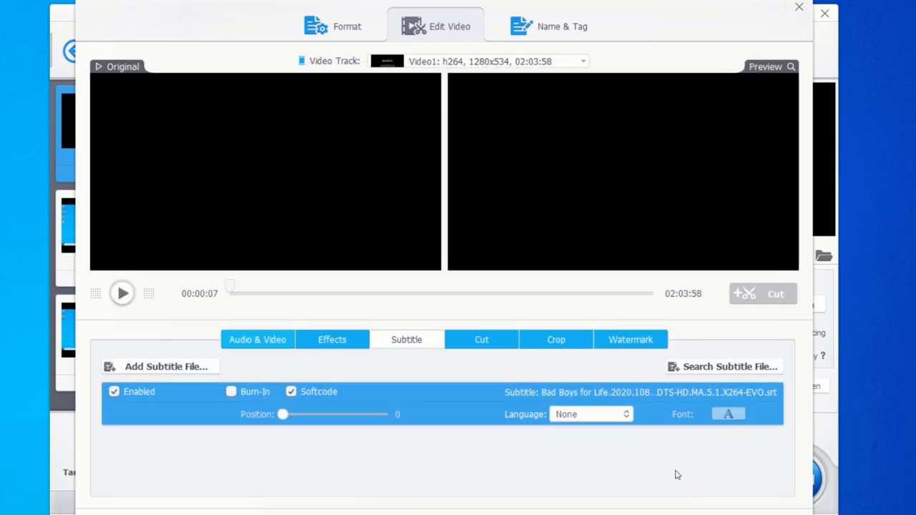
click(678, 475)
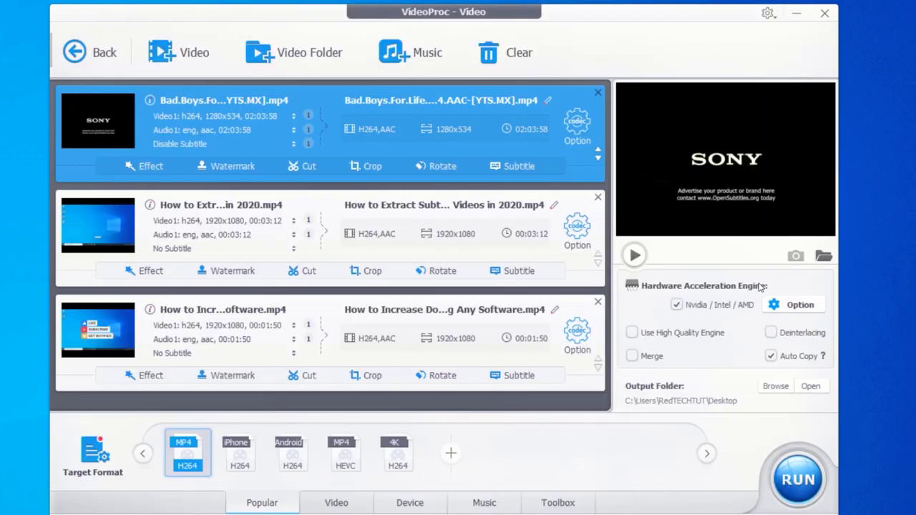
Step: Disable hardware acceleration, convert all three videos, and open Task Manager
click(678, 306)
click(806, 481)
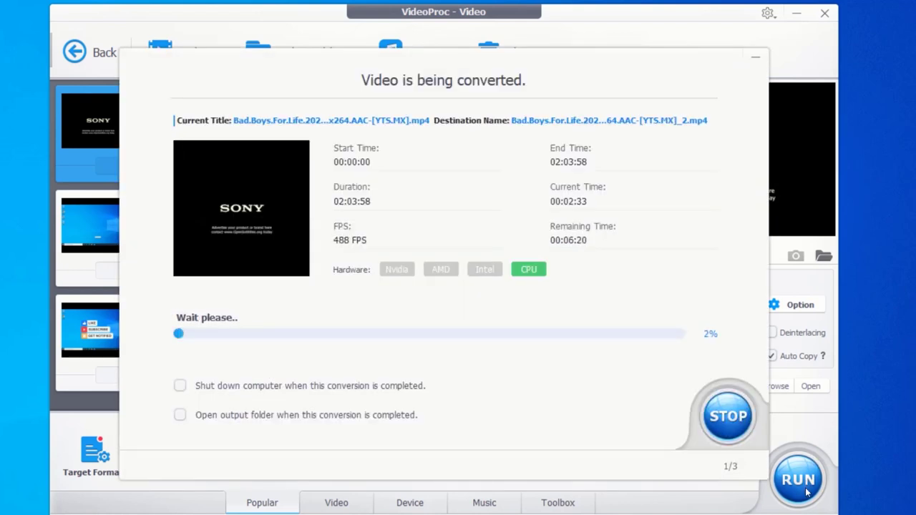
key(ctrl+shift+Escape)
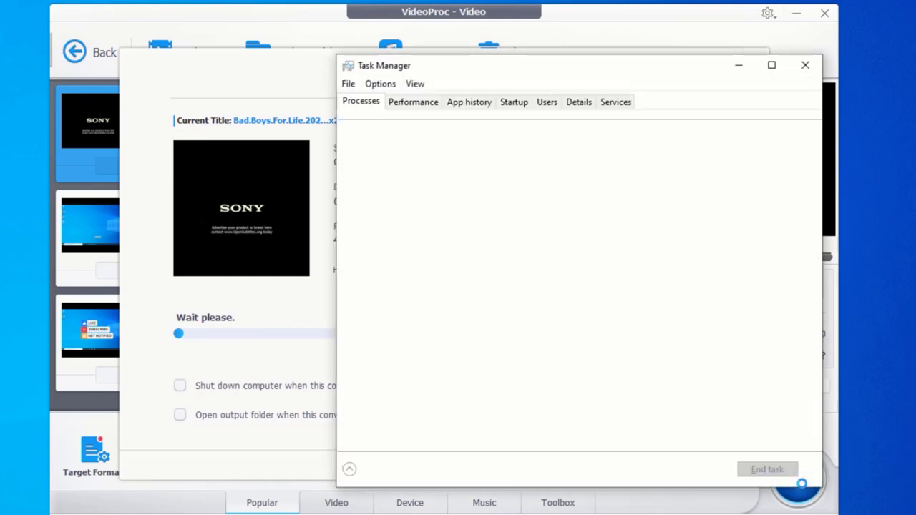